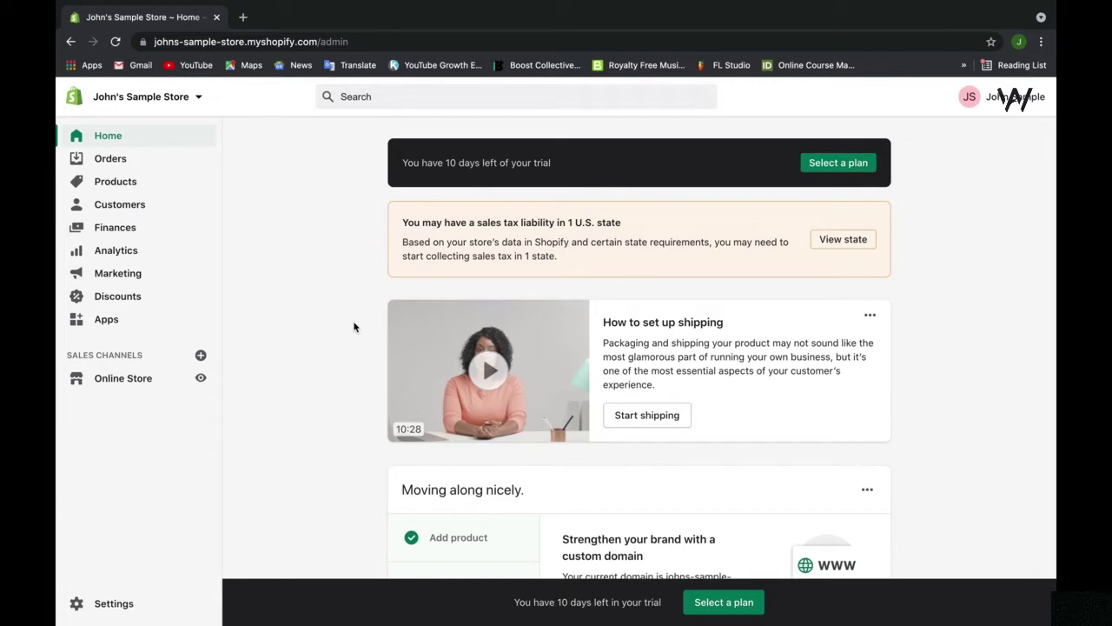
- Look through the Home dashboard's setup guide, recommendation, tutorial and event cards, ending back at the trial notice
{"action": "scroll", "coordinate": [354, 327], "scroll_direction": "down", "scroll_amount": 4}
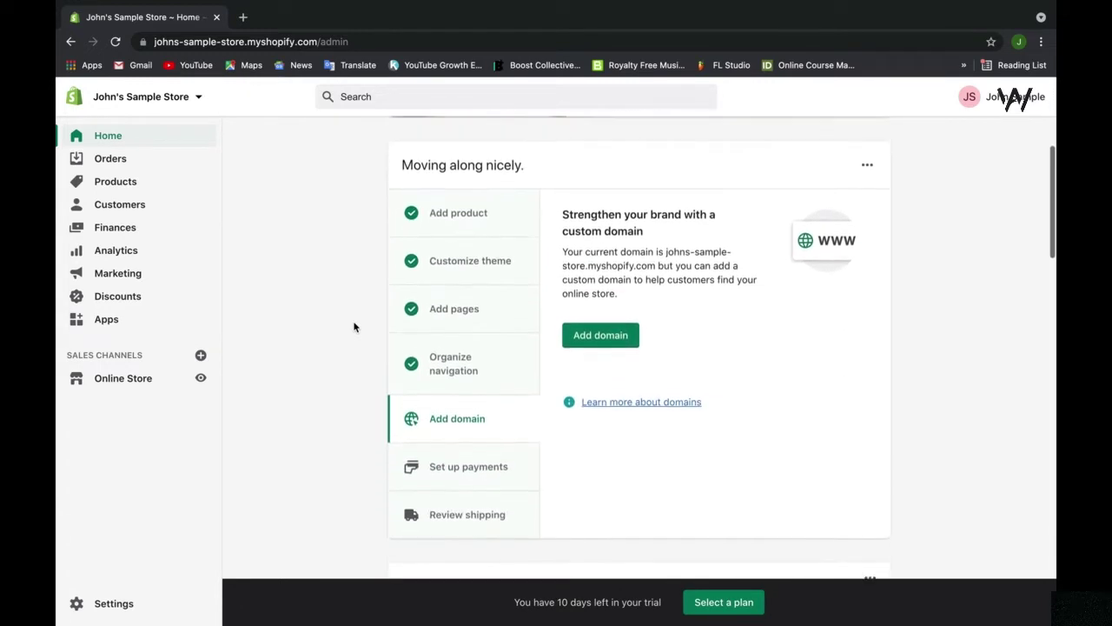
{"action": "scroll", "coordinate": [354, 327], "scroll_direction": "down", "scroll_amount": 3}
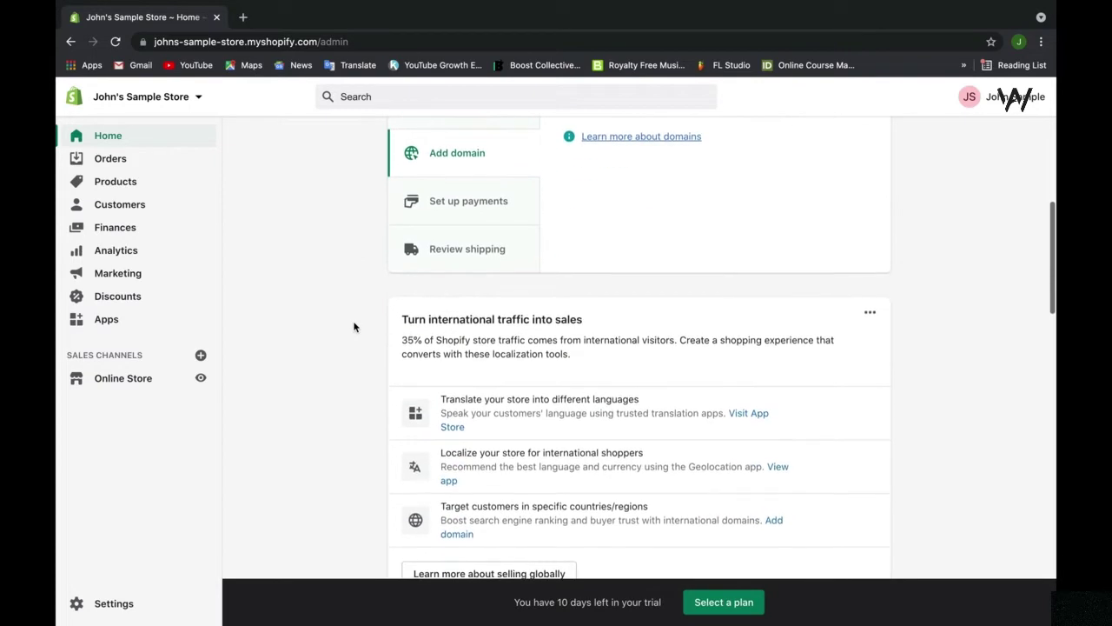
{"action": "scroll", "coordinate": [353, 327], "scroll_direction": "down", "scroll_amount": 2}
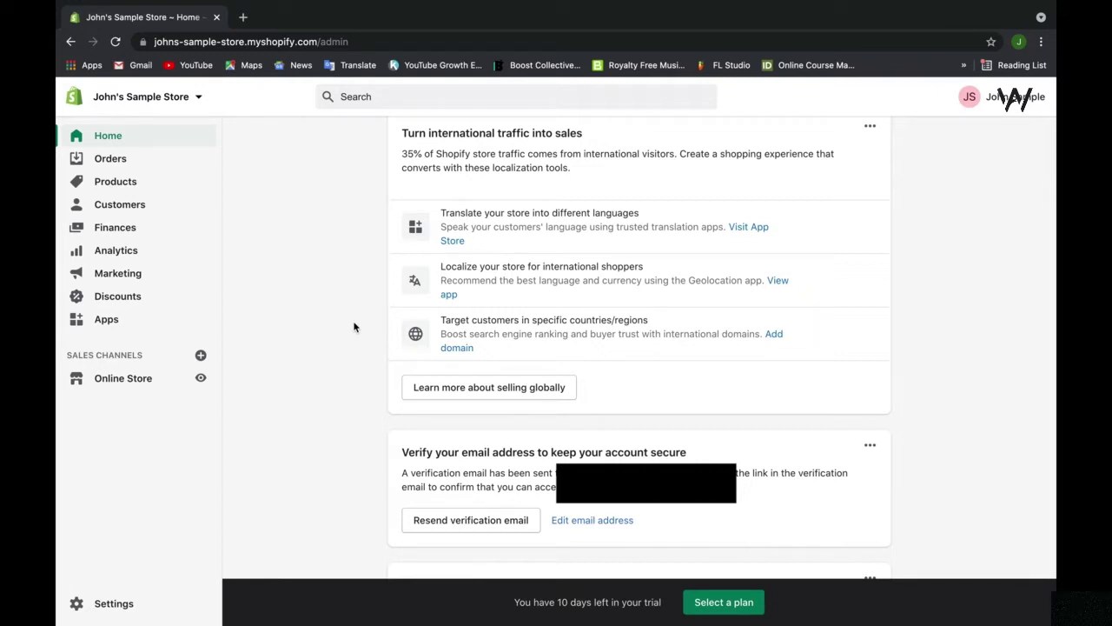
{"action": "scroll", "coordinate": [354, 327], "scroll_direction": "down", "scroll_amount": 3}
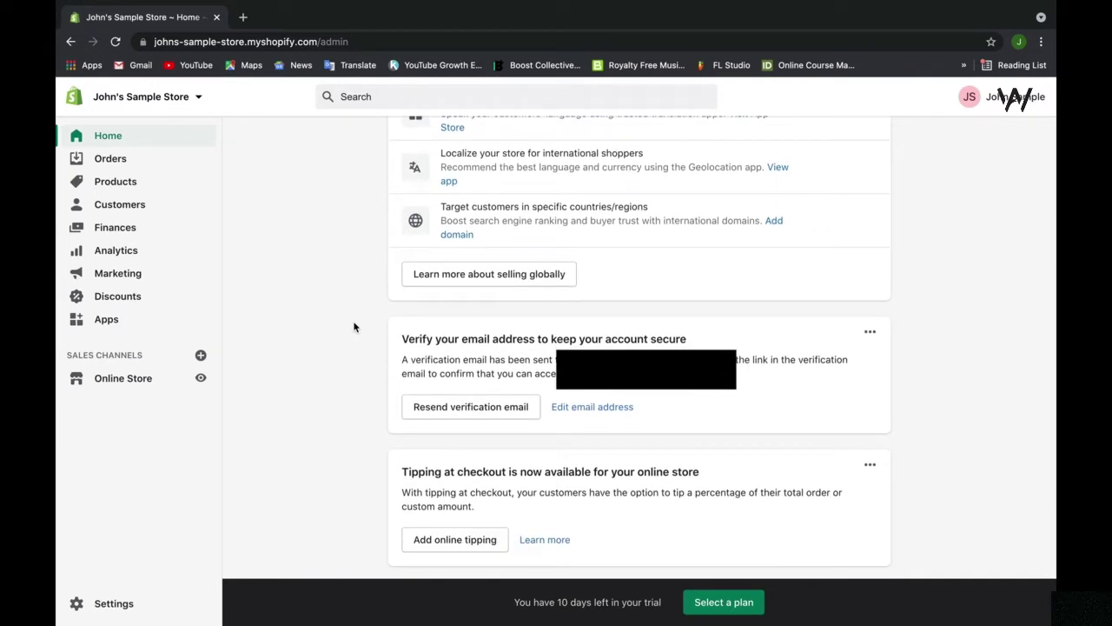
{"action": "scroll", "coordinate": [353, 326], "scroll_direction": "down", "scroll_amount": 2}
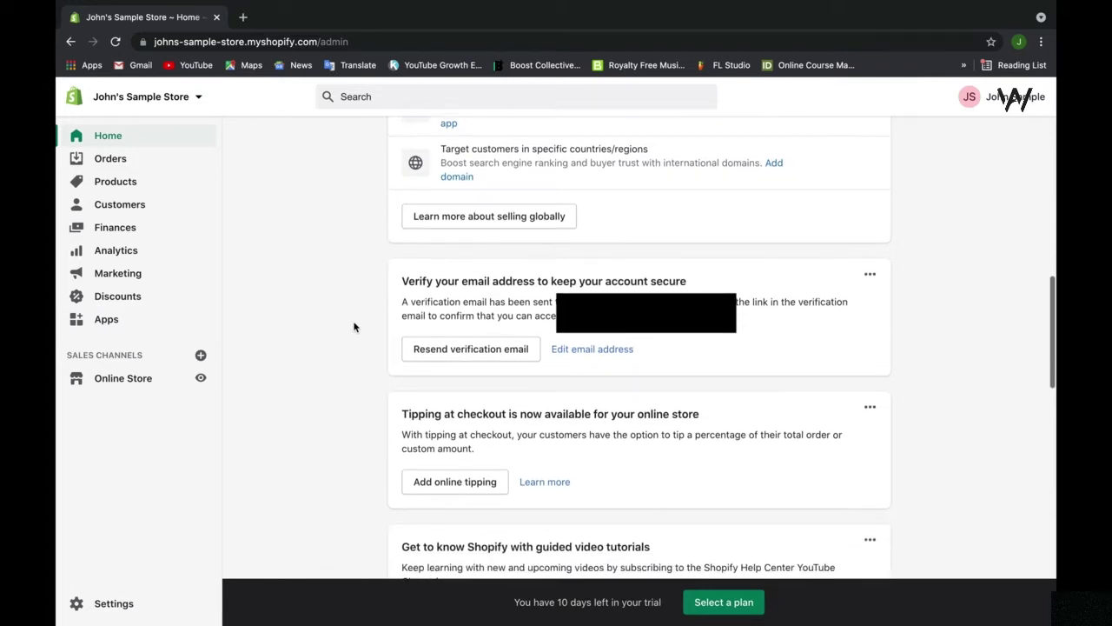
{"action": "scroll", "coordinate": [354, 326], "scroll_direction": "down", "scroll_amount": 5}
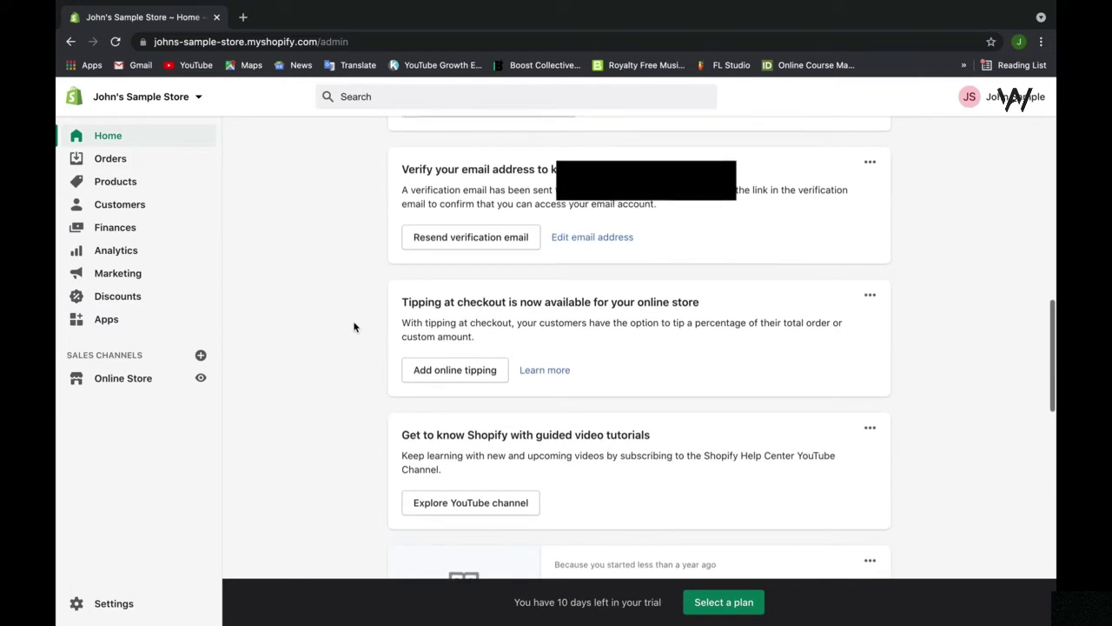
{"action": "scroll", "coordinate": [353, 327], "scroll_direction": "down", "scroll_amount": 1}
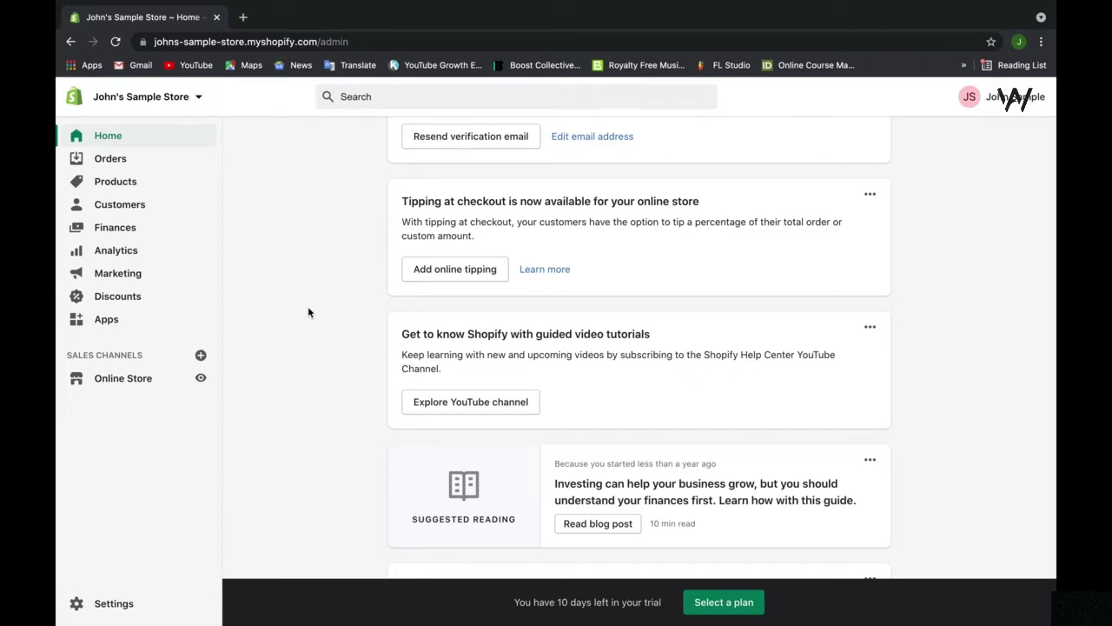
{"action": "scroll", "coordinate": [307, 312], "scroll_direction": "down", "scroll_amount": 5}
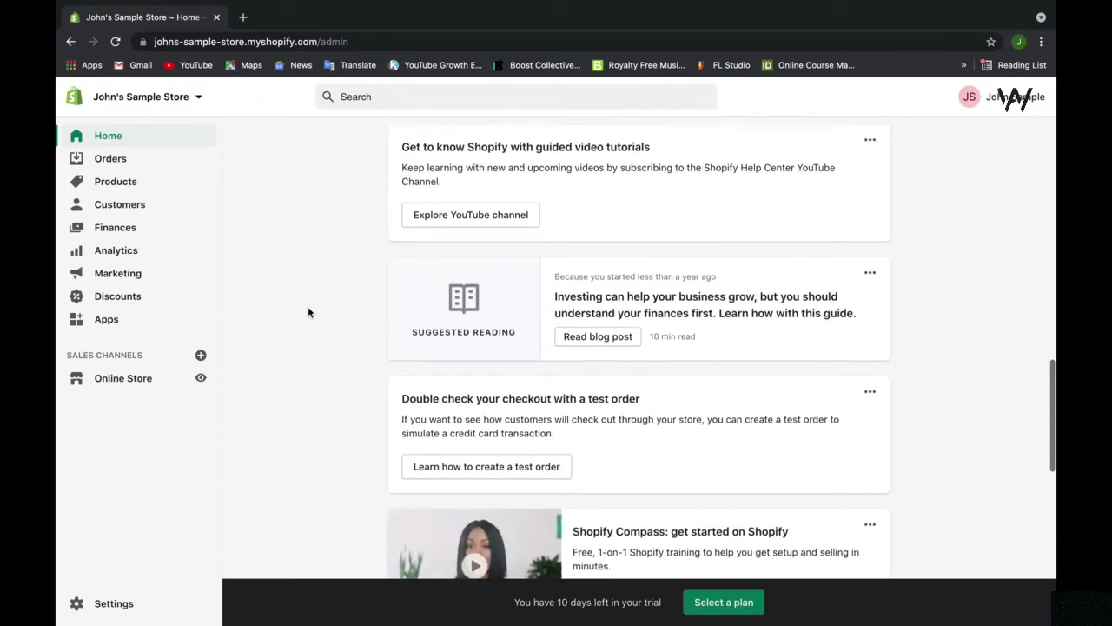
{"action": "scroll", "coordinate": [308, 311], "scroll_direction": "down", "scroll_amount": 3}
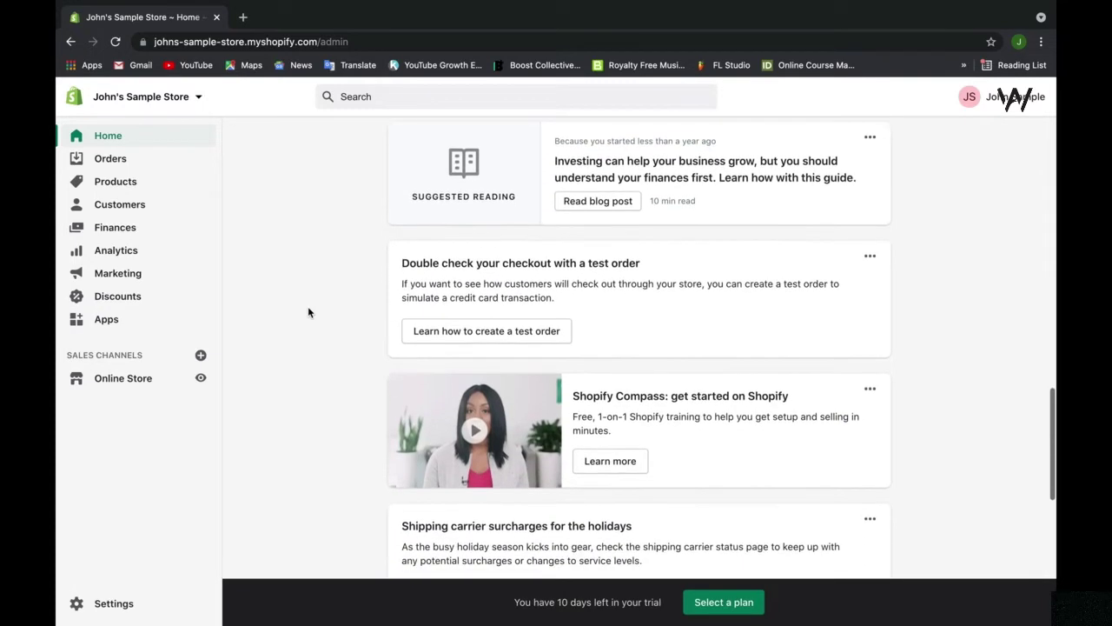
{"action": "scroll", "coordinate": [309, 312], "scroll_direction": "down", "scroll_amount": 3}
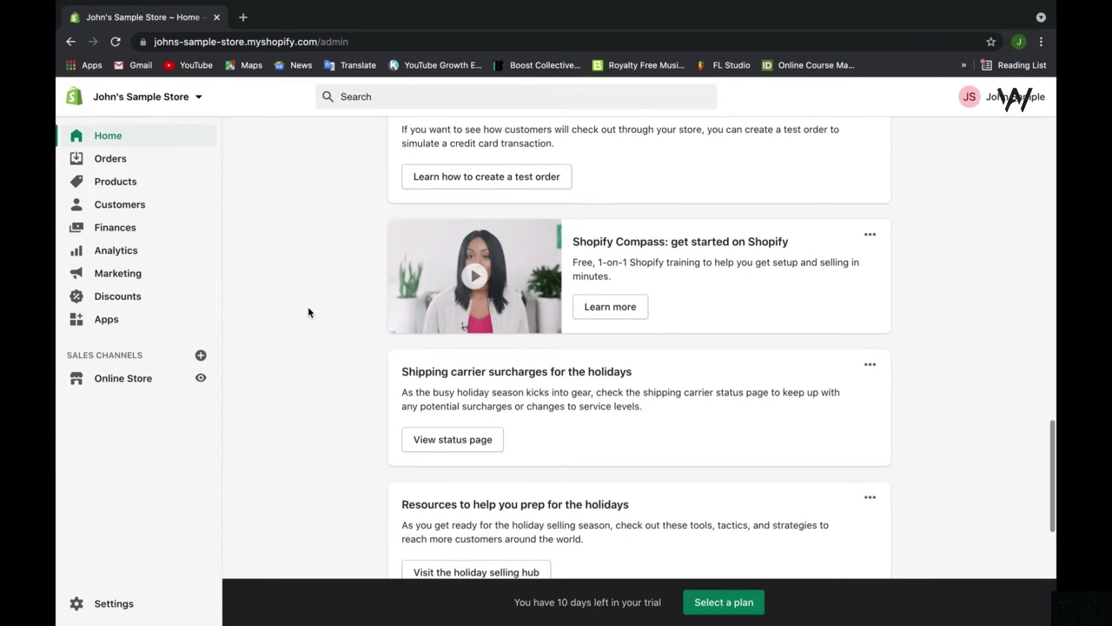
{"action": "scroll", "coordinate": [307, 312], "scroll_direction": "down", "scroll_amount": 4}
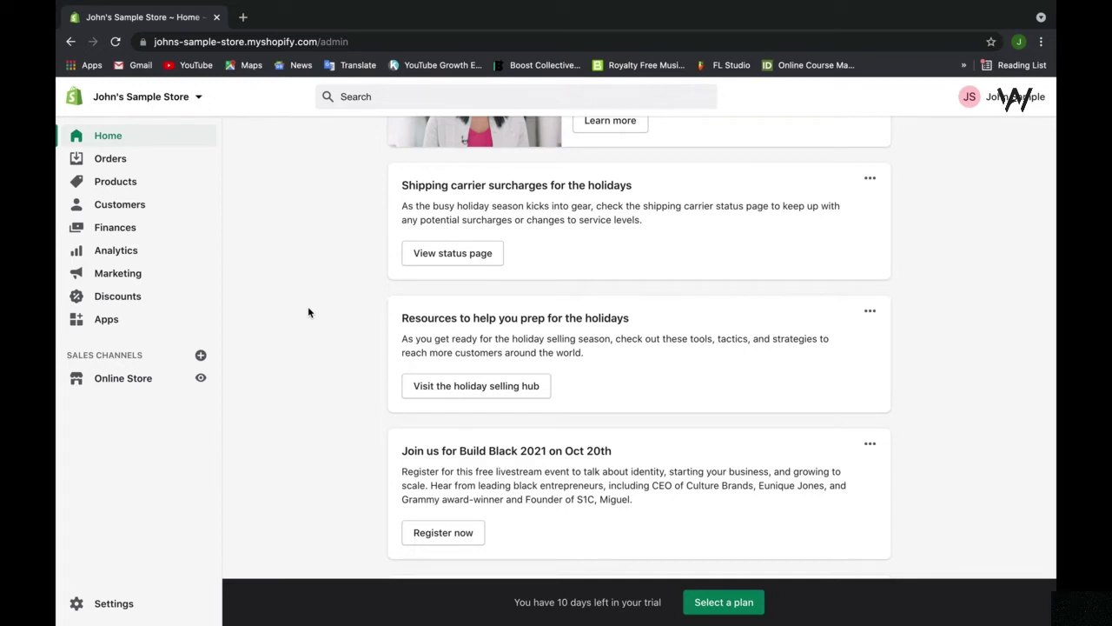
{"action": "scroll", "coordinate": [308, 312], "scroll_direction": "up", "scroll_amount": 15}
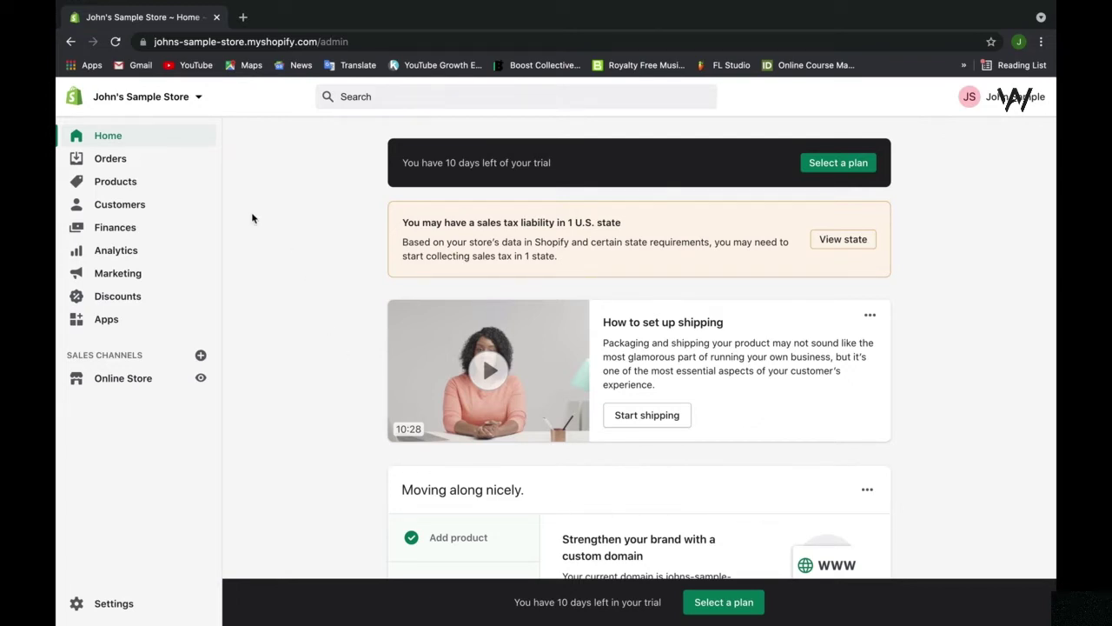
- Open the Orders overview and view the admin-wide search without entering a query
{"action": "left_click", "coordinate": [174, 164]}
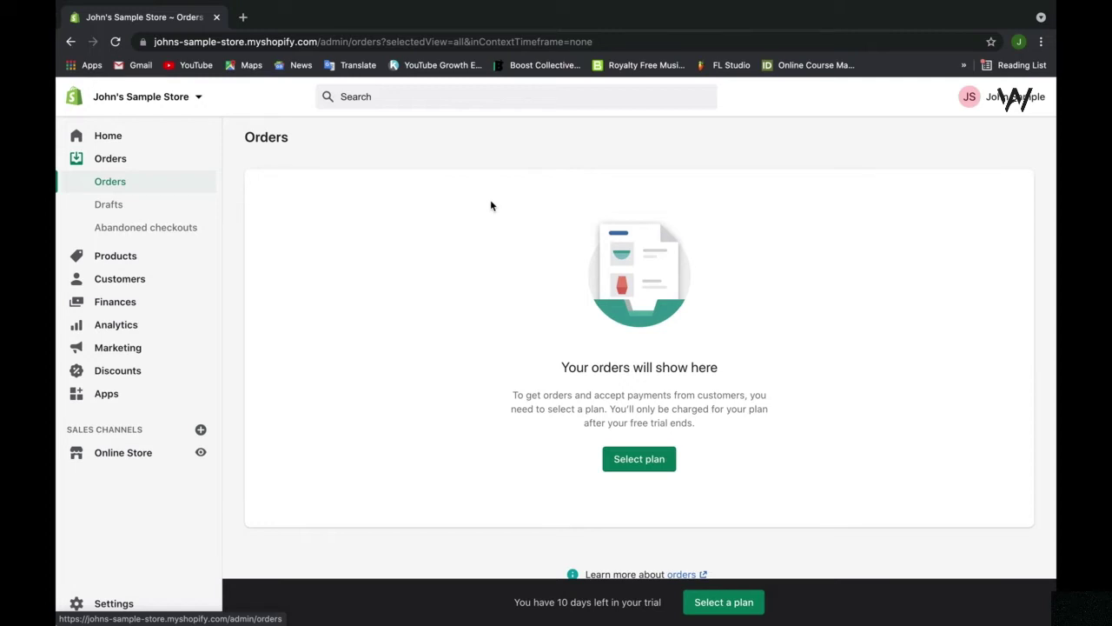
{"action": "left_click", "coordinate": [505, 97]}
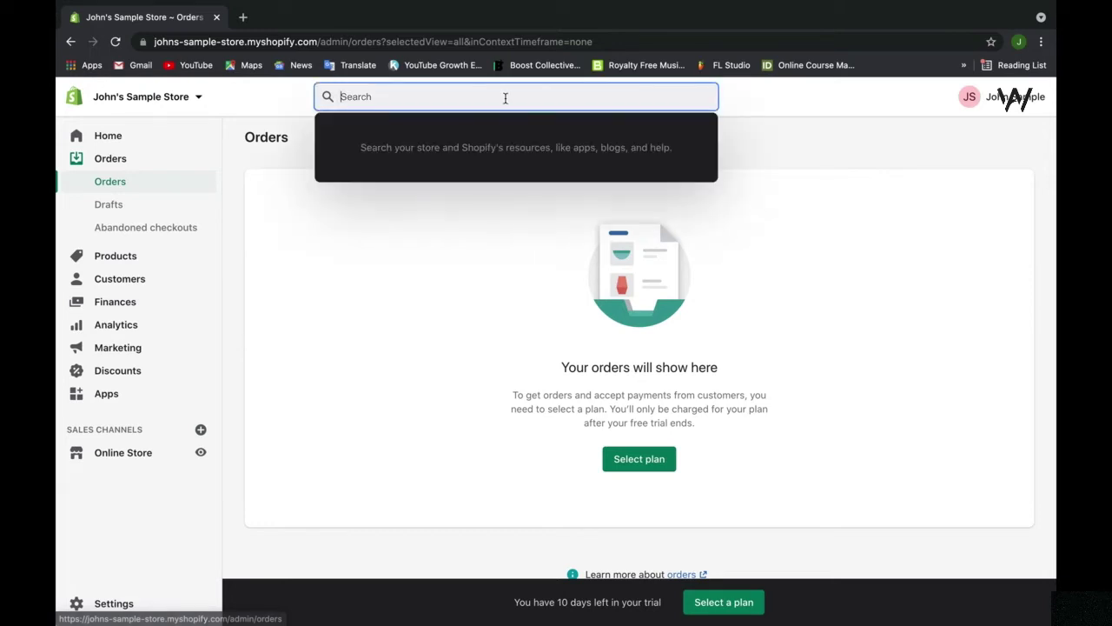
{"action": "left_click", "coordinate": [479, 219]}
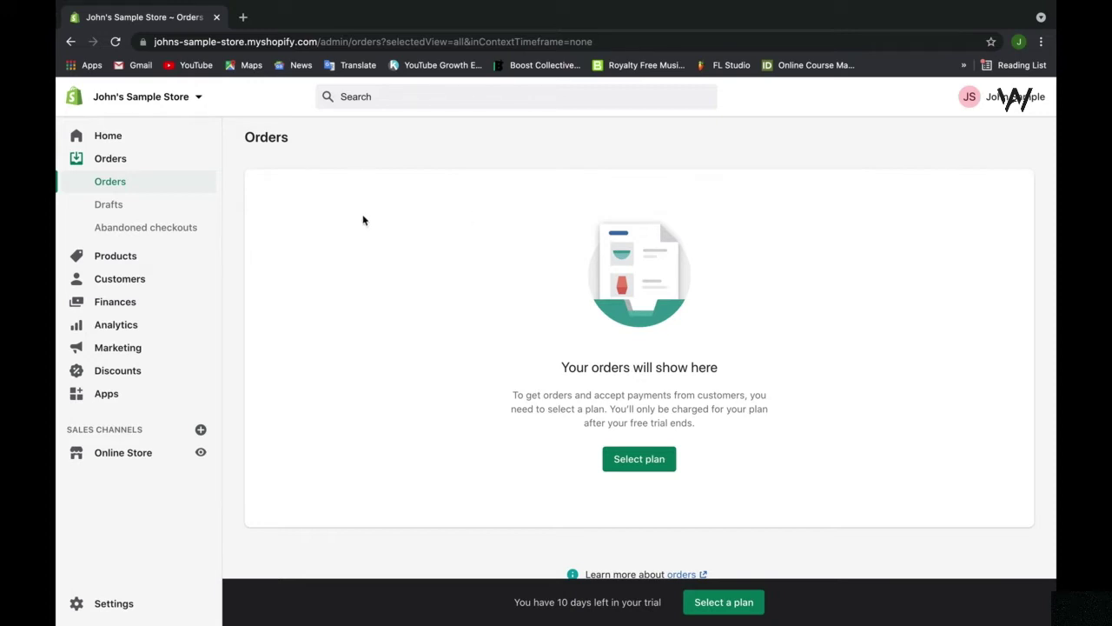
- Create a draft order and add only the size M variant of John's T-Shirt to it
{"action": "left_click", "coordinate": [192, 209]}
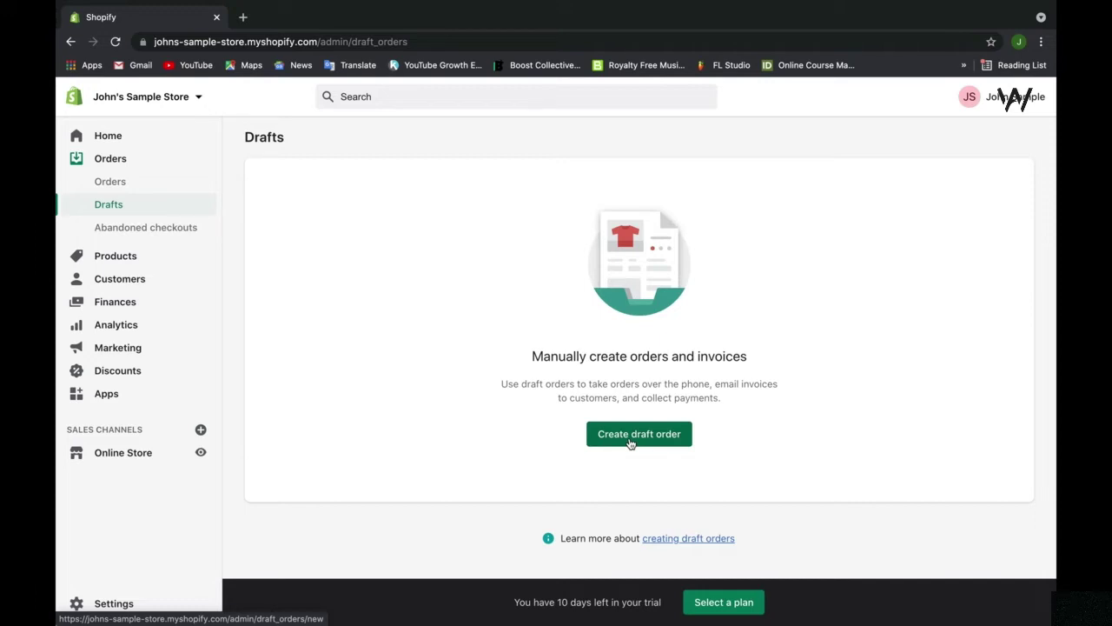
{"action": "left_click", "coordinate": [631, 443]}
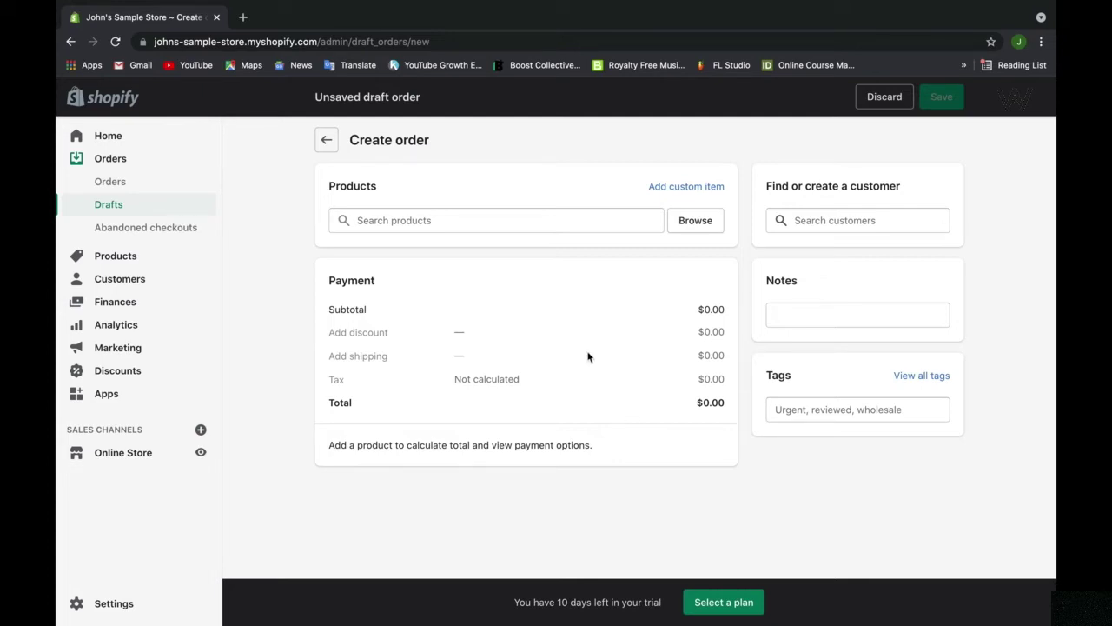
{"action": "left_click", "coordinate": [568, 225]}
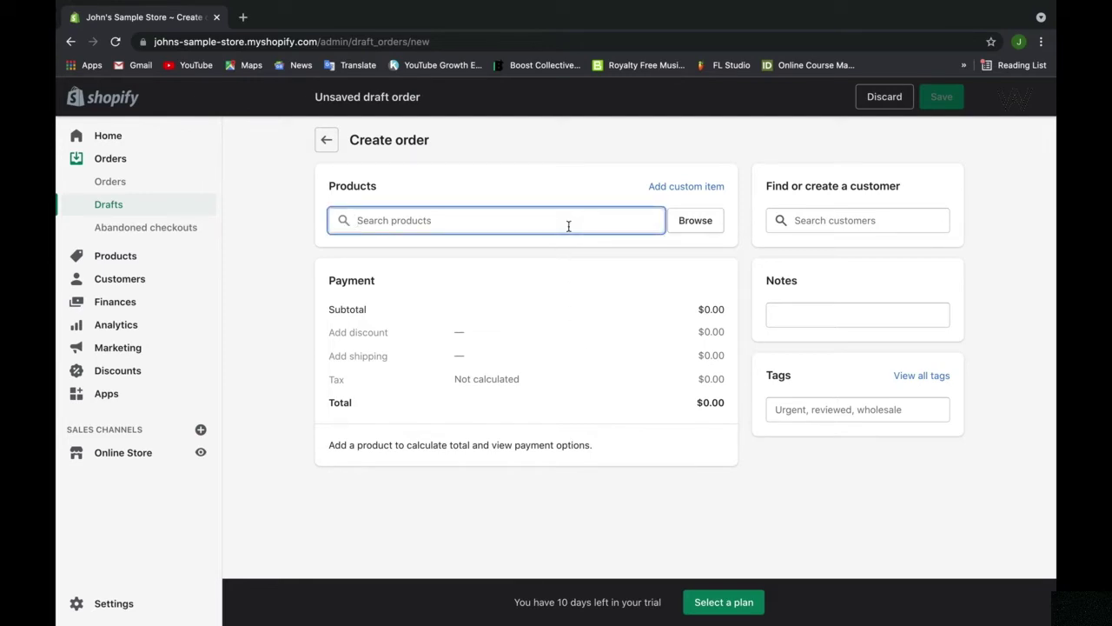
{"action": "type", "text": "John"}
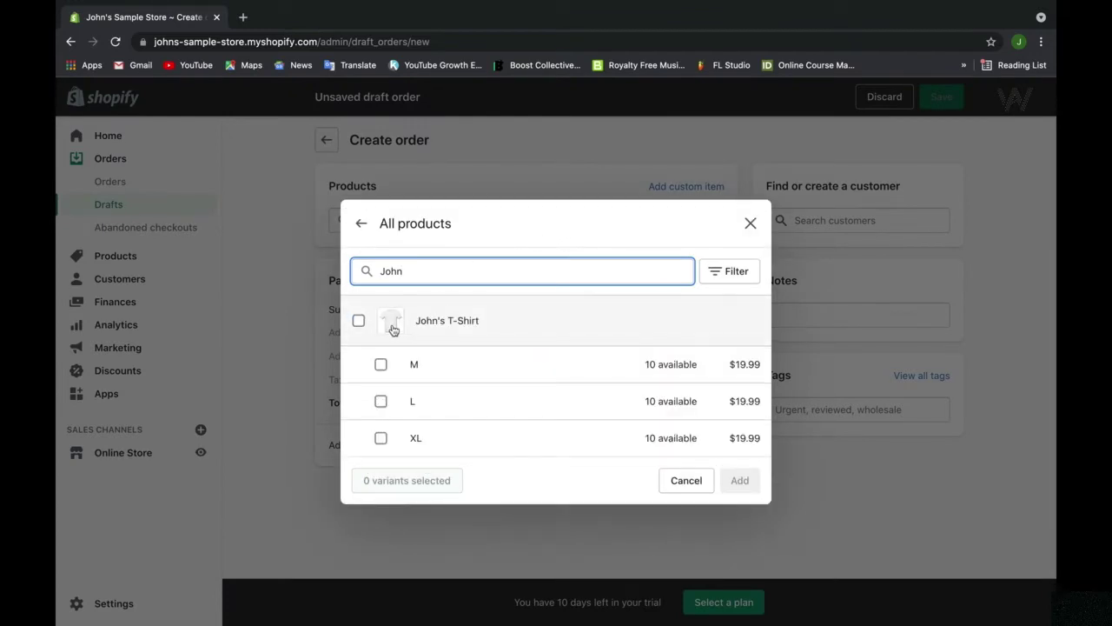
{"action": "left_click", "coordinate": [359, 320]}
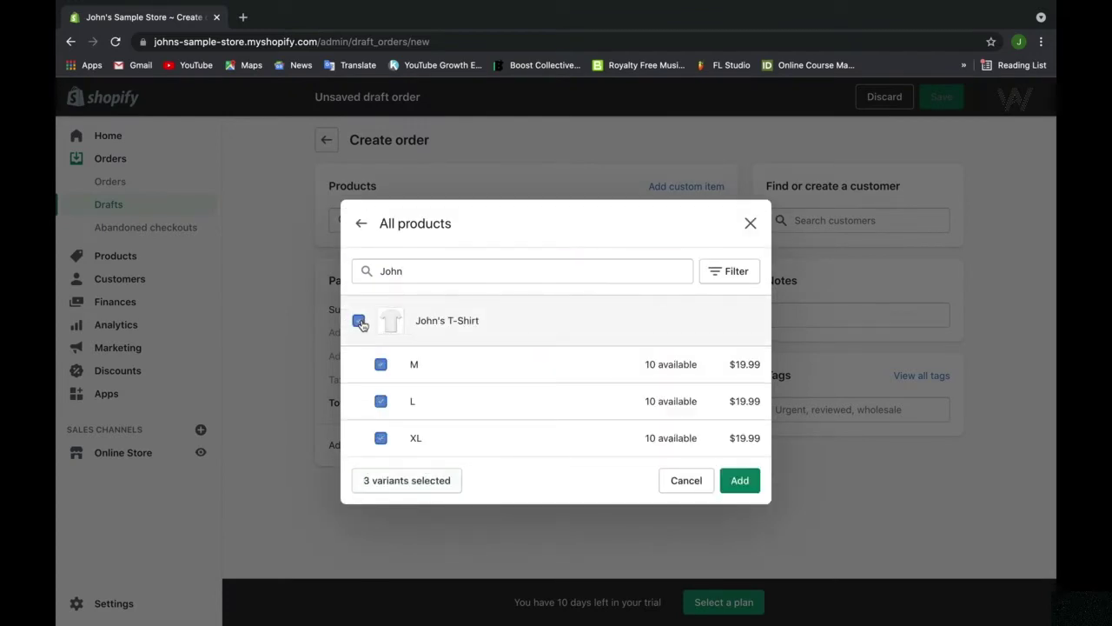
{"action": "left_click", "coordinate": [381, 438]}
{"action": "left_click", "coordinate": [380, 404]}
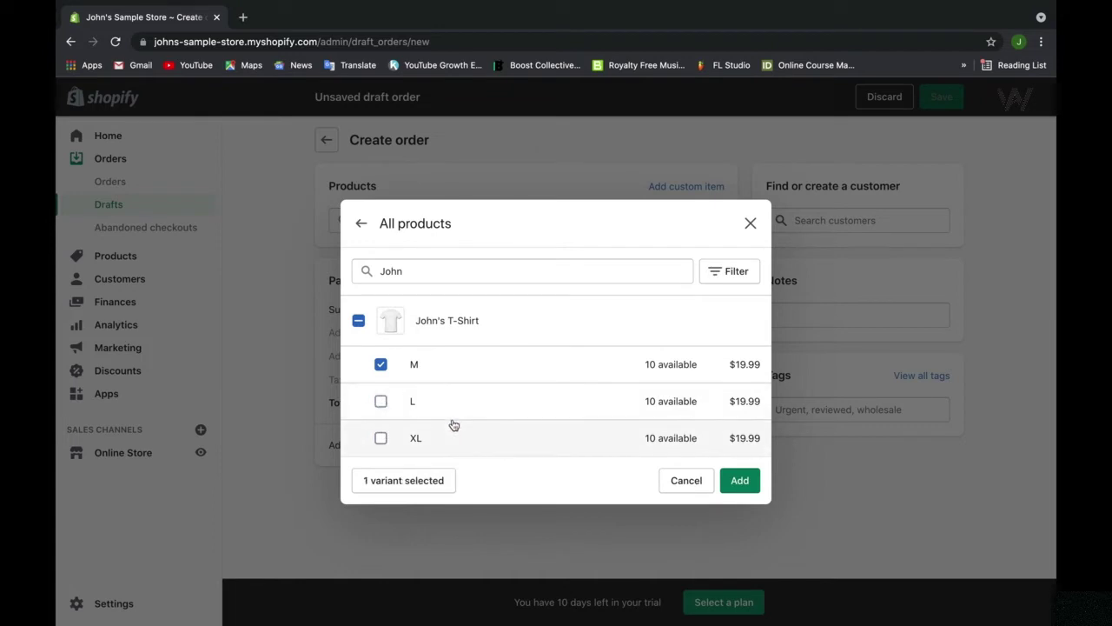
{"action": "left_click", "coordinate": [740, 480]}
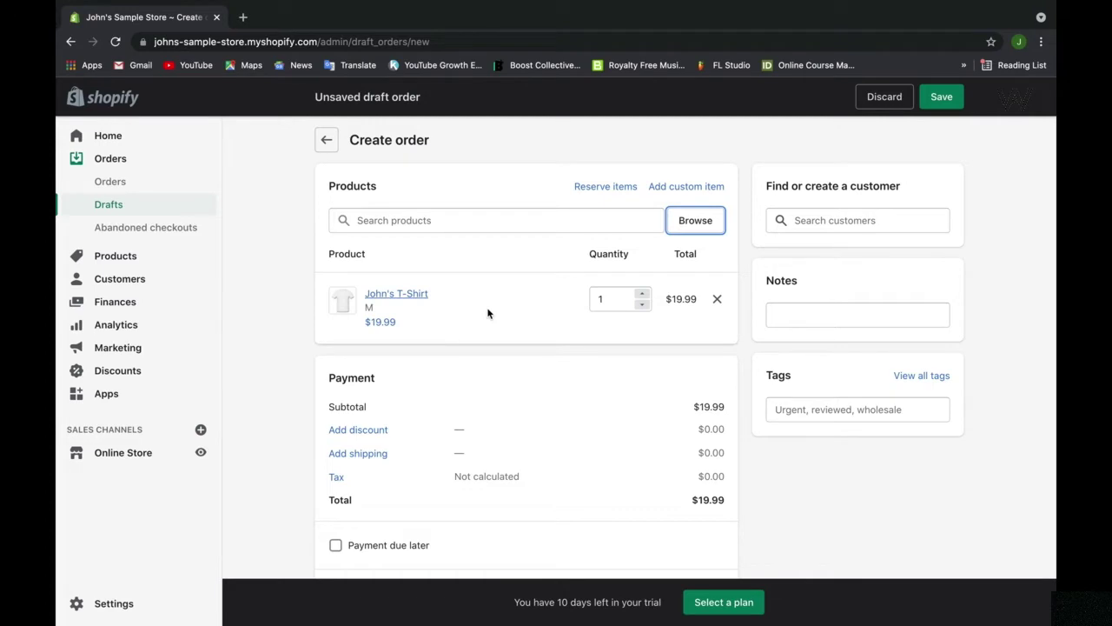
- Create a new customer for the draft order, entering the customer's first name, last name and email
{"action": "scroll", "coordinate": [487, 312], "scroll_direction": "down", "scroll_amount": 1}
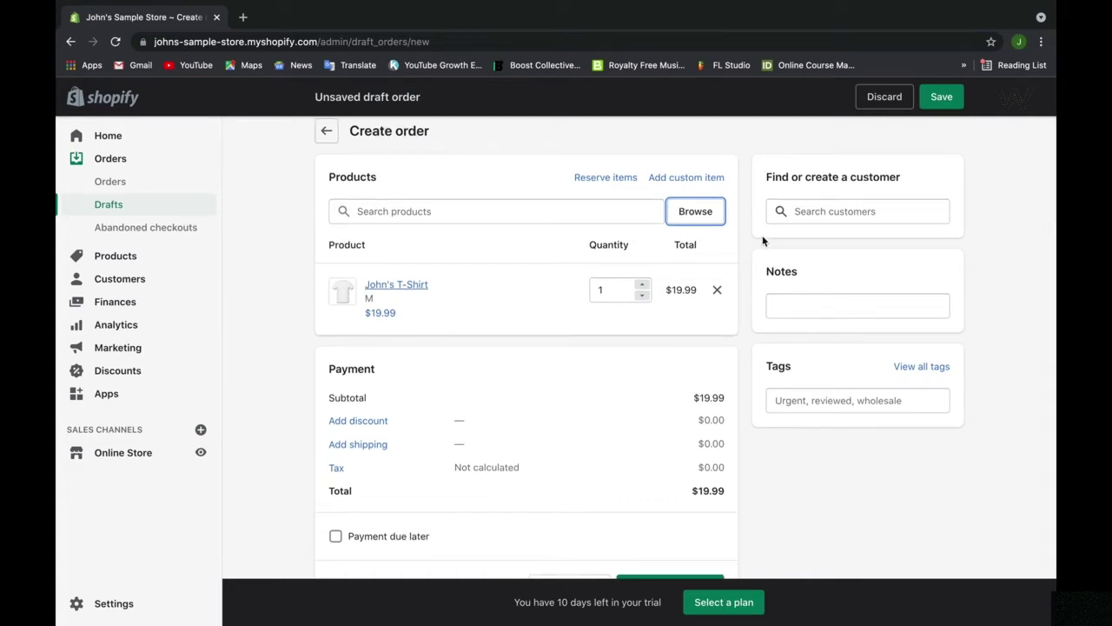
{"action": "left_click", "coordinate": [816, 213]}
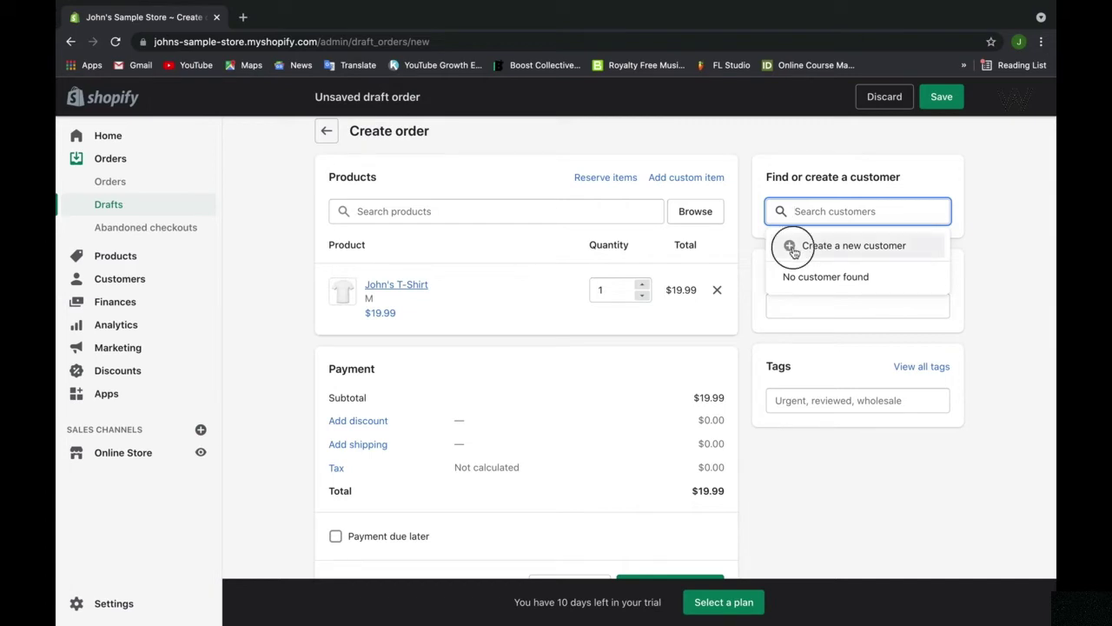
{"action": "left_click", "coordinate": [793, 246]}
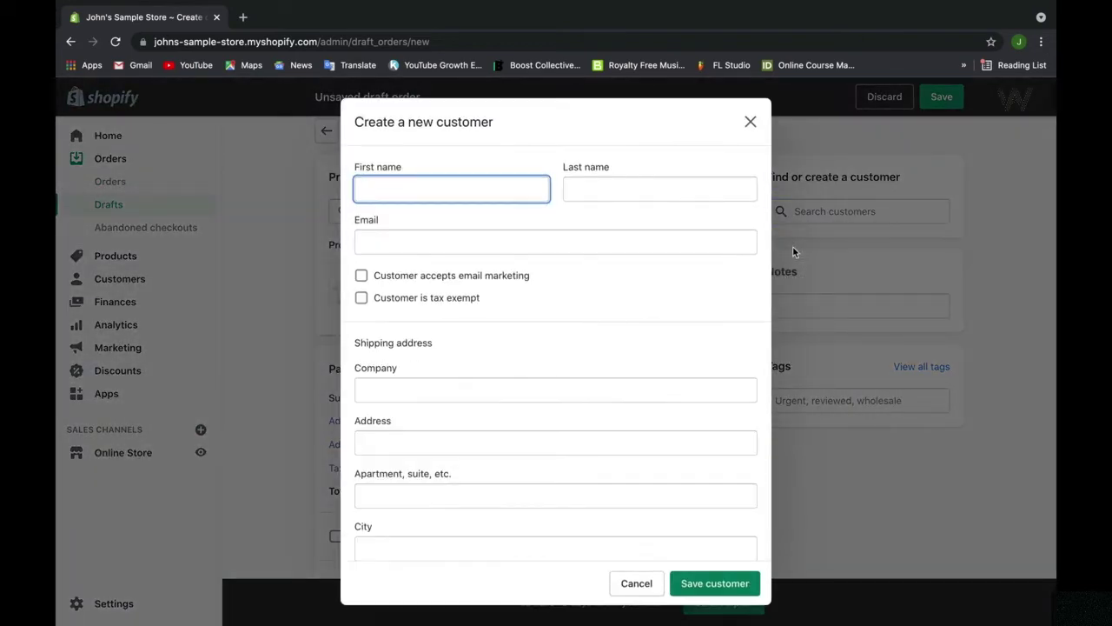
{"action": "type", "text": "John"}
{"action": "left_click", "coordinate": [694, 189]}
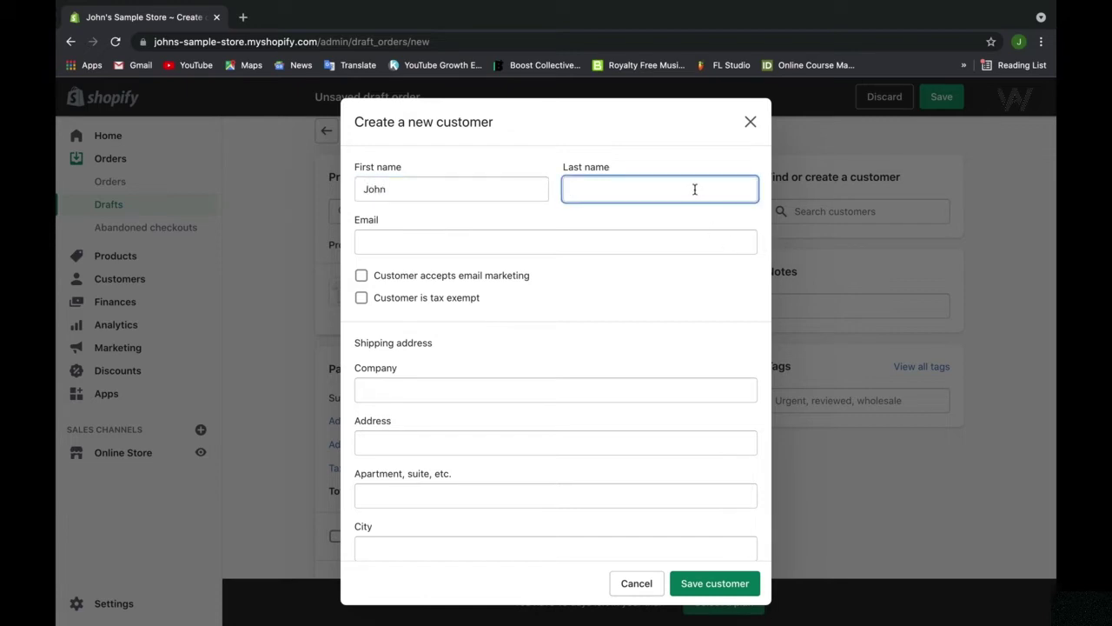
{"action": "type", "text": "Sample"}
{"action": "left_click", "coordinate": [612, 237]}
{"action": "type", "text": "john"}
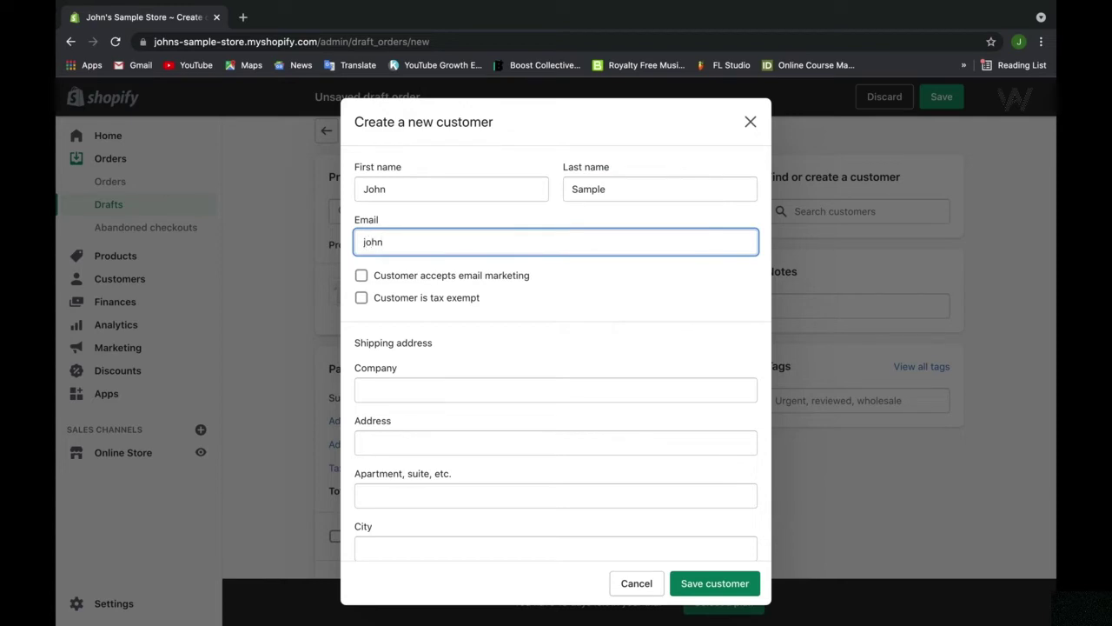
{"action": "type", "text": "@sample.com"}
- Review the shipping address fields without filling them in, and save the new customer to the order
{"action": "scroll", "coordinate": [460, 285], "scroll_direction": "down", "scroll_amount": 3}
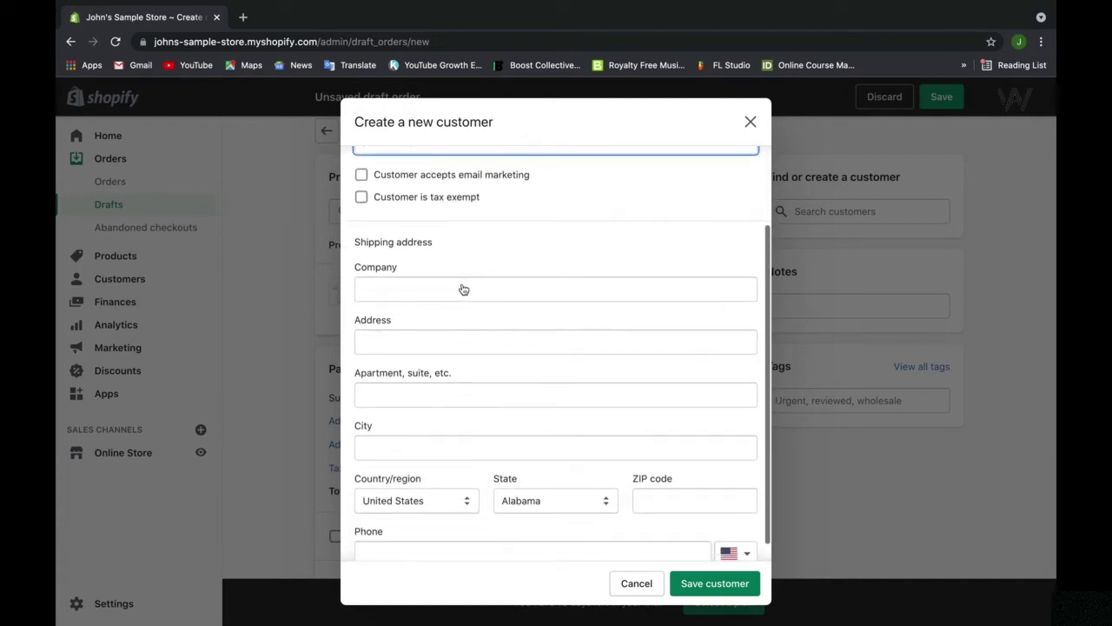
{"action": "left_click", "coordinate": [461, 287]}
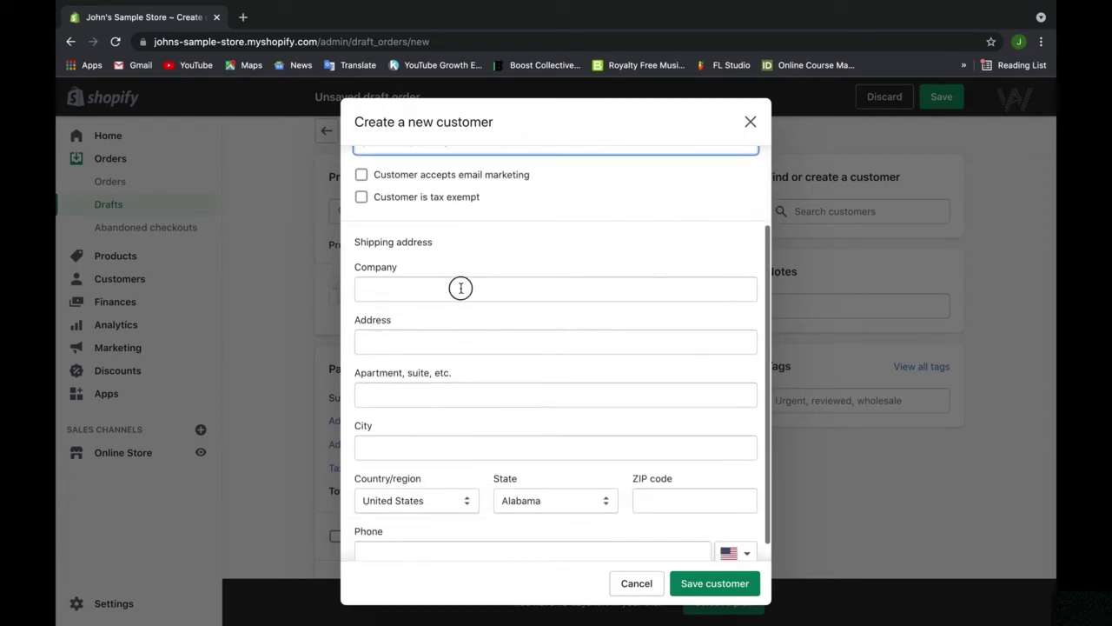
{"action": "left_click", "coordinate": [448, 331]}
{"action": "scroll", "coordinate": [427, 385], "scroll_direction": "down", "scroll_amount": 1}
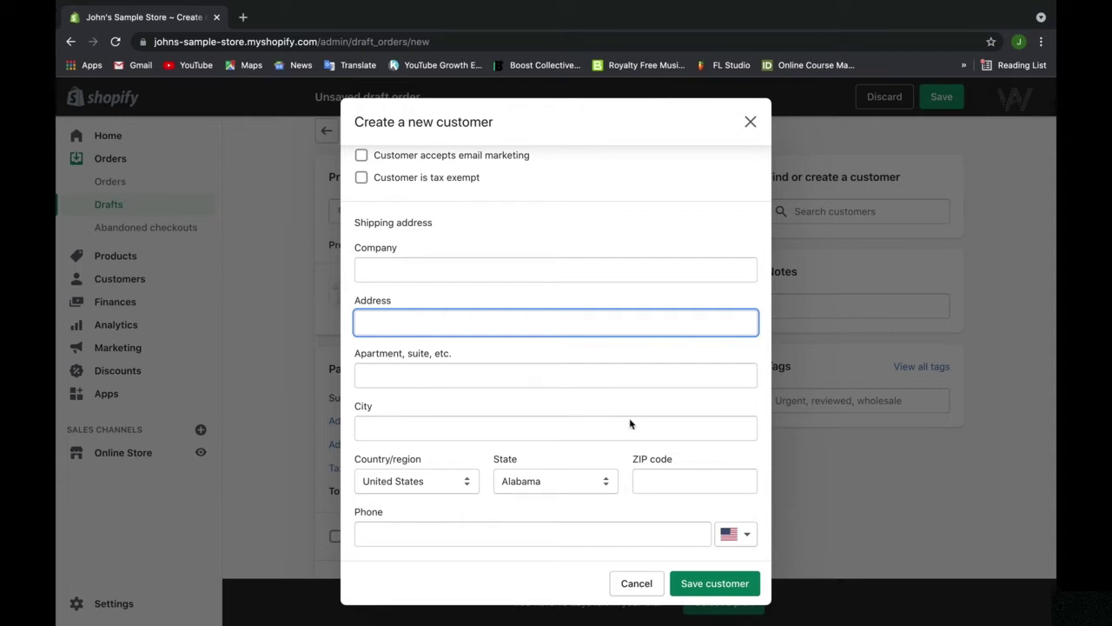
{"action": "left_click", "coordinate": [702, 587]}
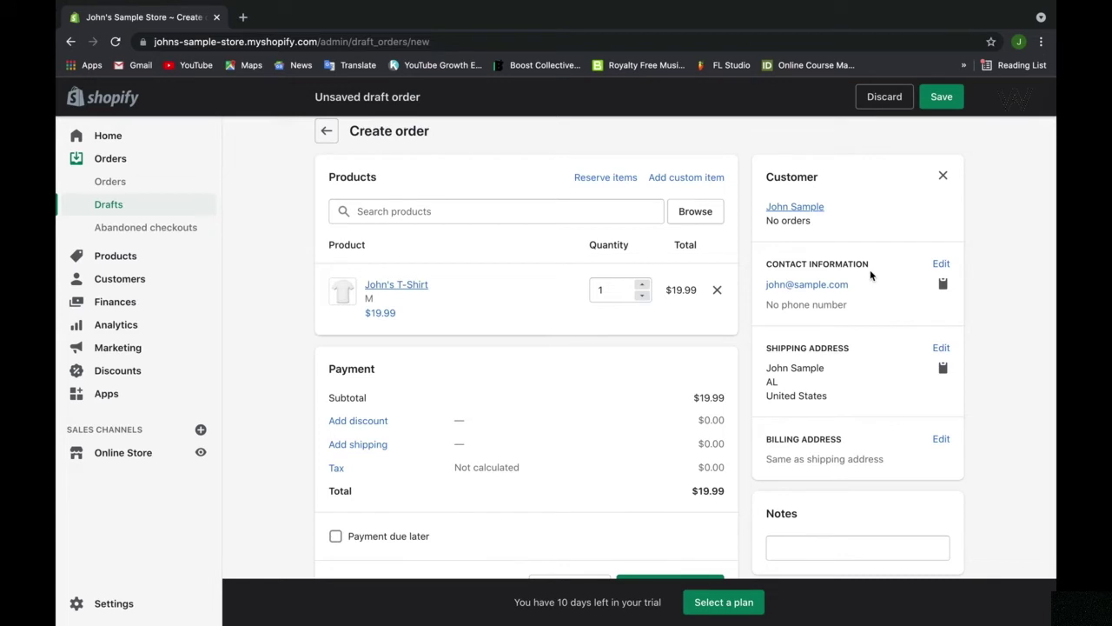
- Examine the draft order's payment options and its empty Notes and Tags fields
{"action": "scroll", "coordinate": [870, 275], "scroll_direction": "down", "scroll_amount": 3}
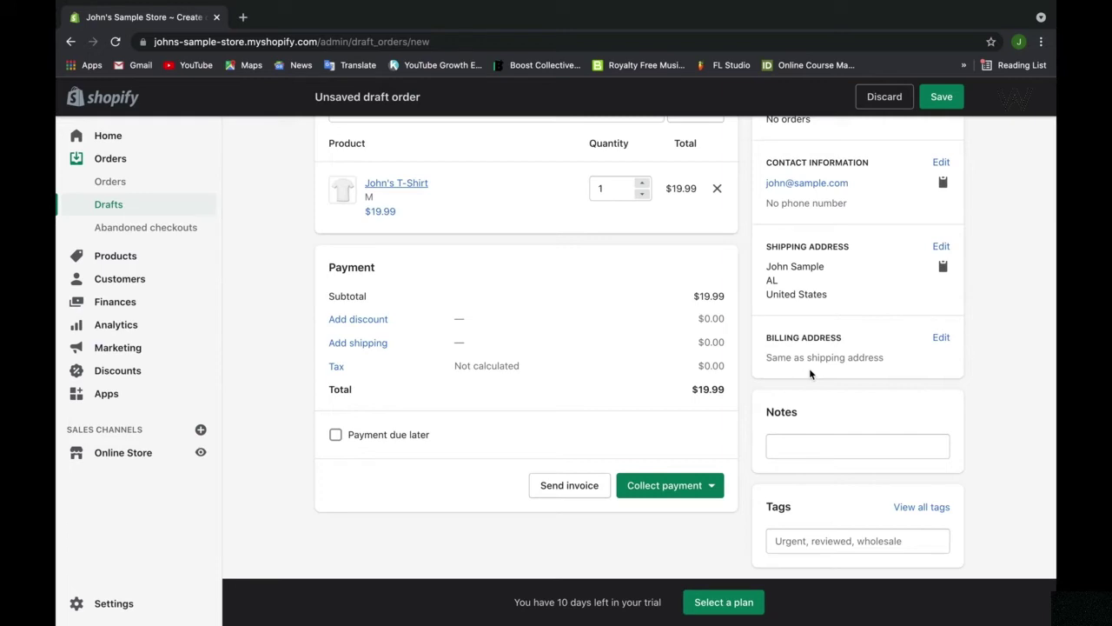
{"action": "left_click", "coordinate": [803, 442]}
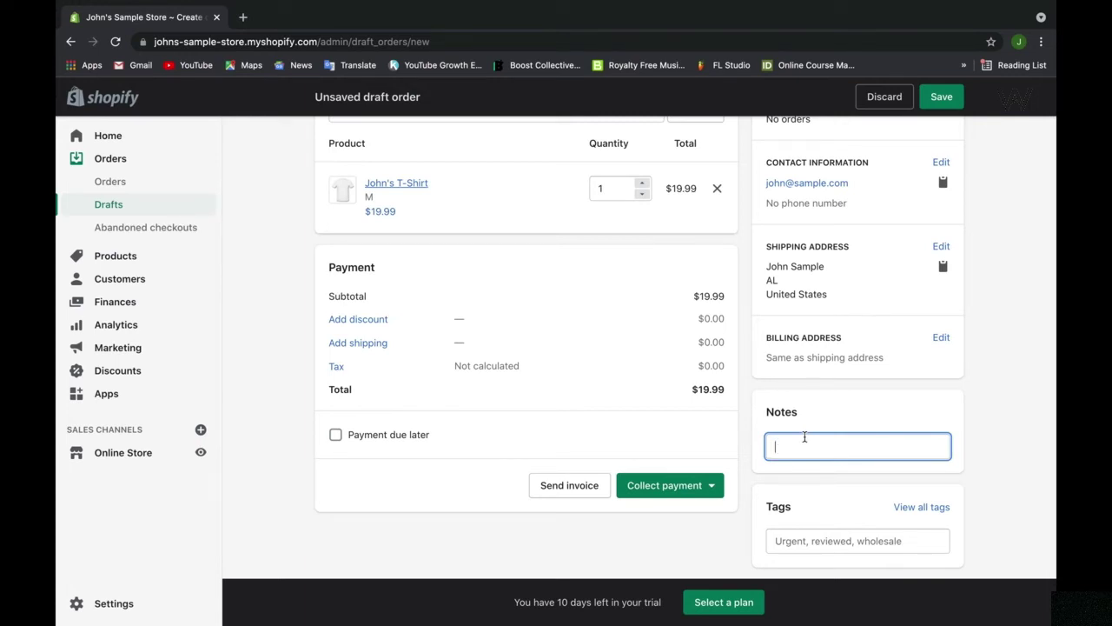
{"action": "left_click", "coordinate": [813, 534]}
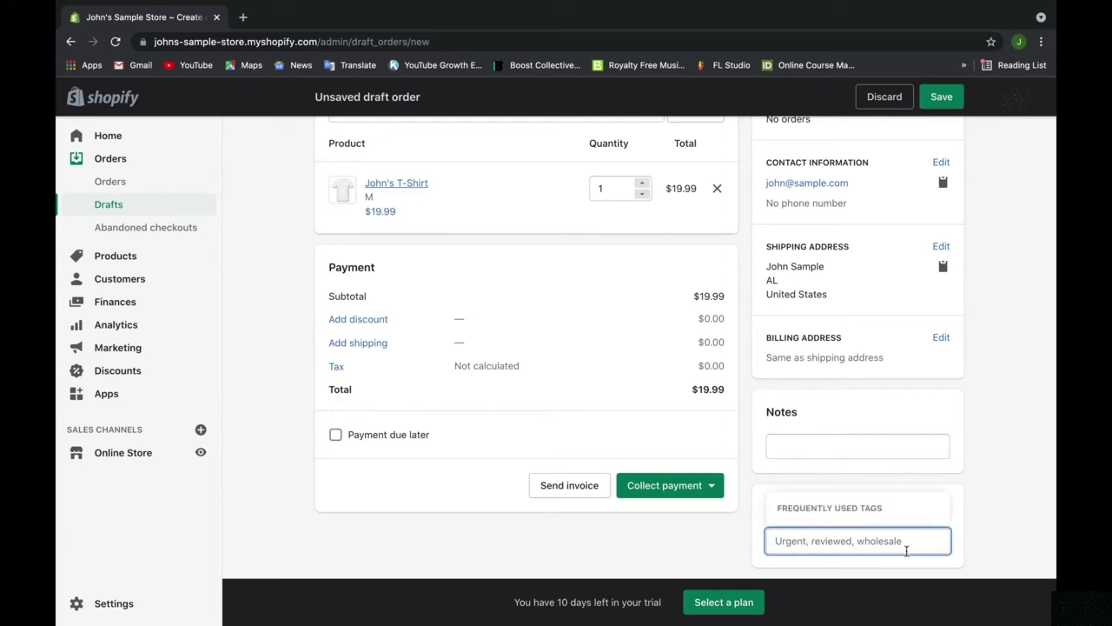
{"action": "left_click", "coordinate": [956, 551]}
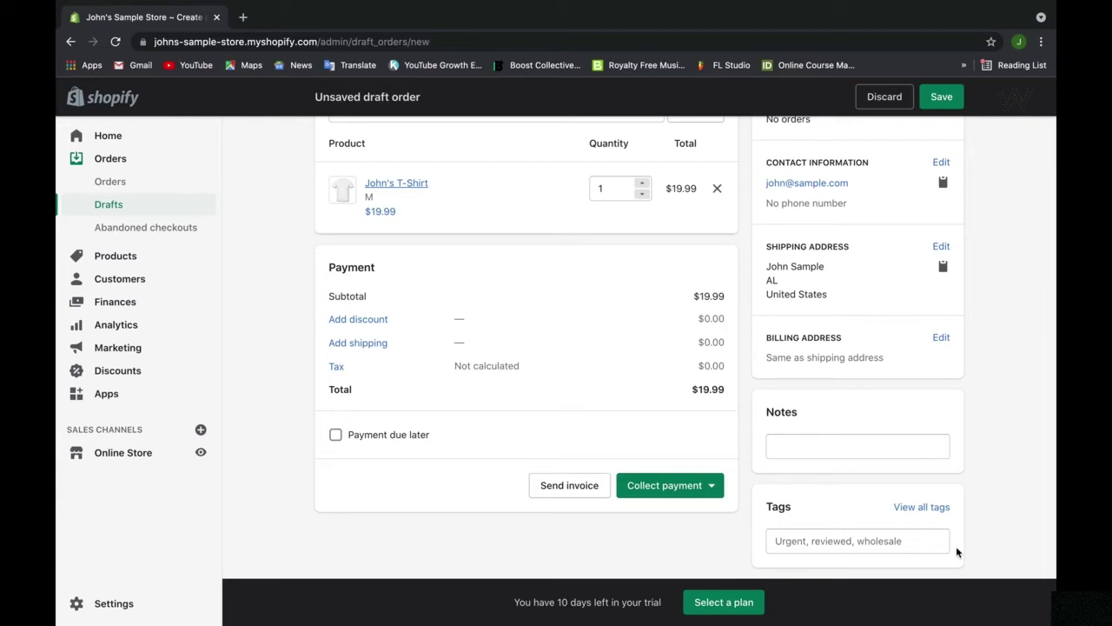
- Add the tag "In-store order" to the draft order
{"action": "left_click", "coordinate": [933, 545]}
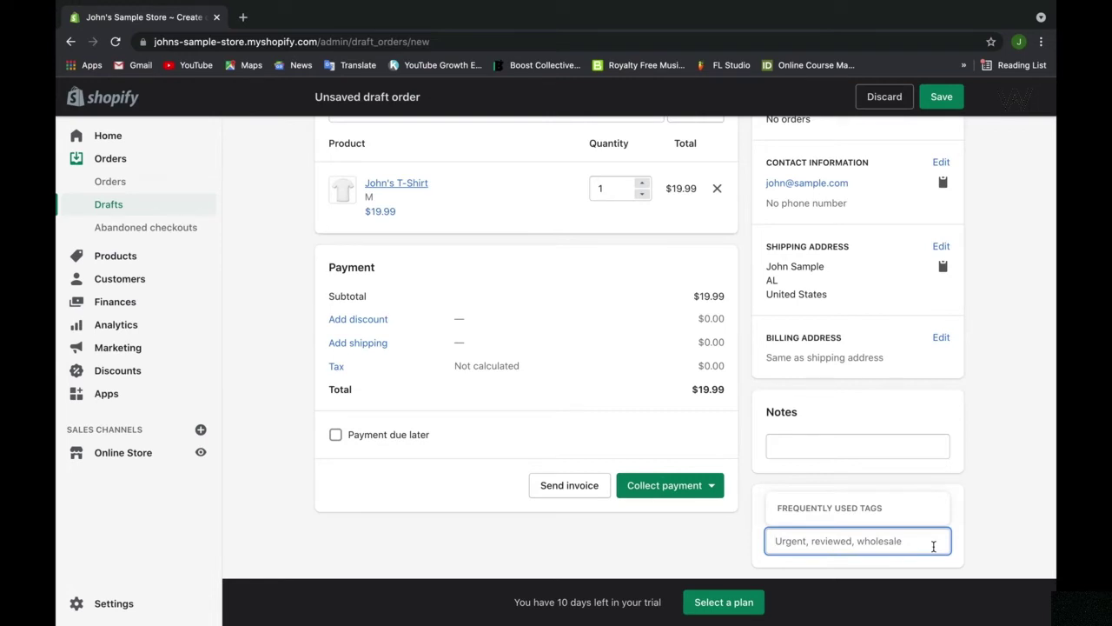
{"action": "type", "text": "In-store order"}
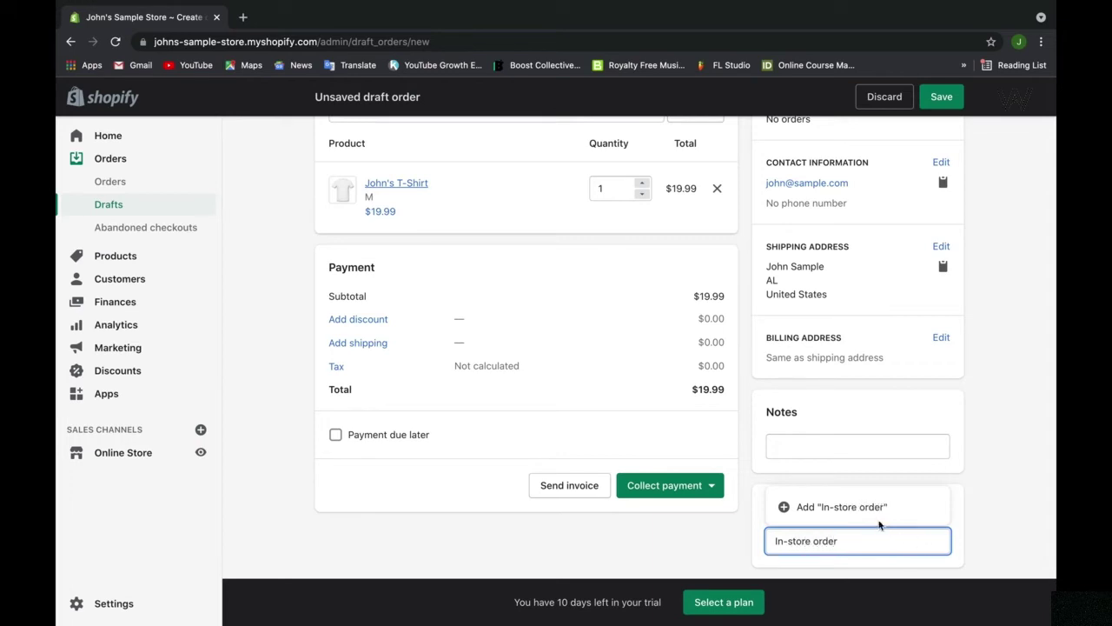
{"action": "left_click", "coordinate": [876, 513]}
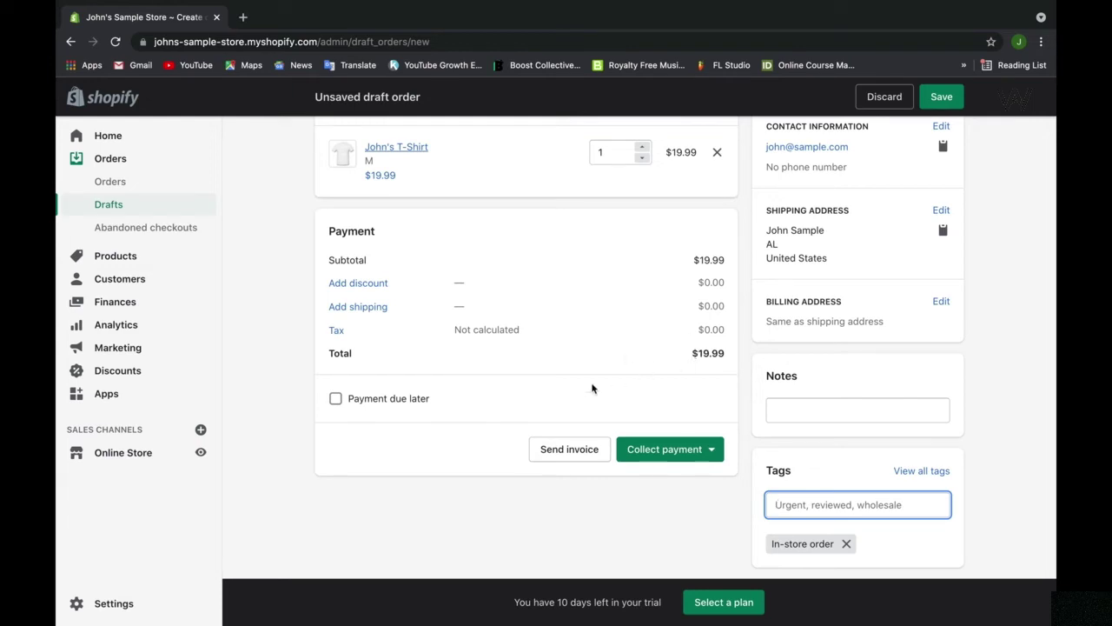
- Mark the draft order's payment as due later and keep the payment terms at Due on receipt
{"action": "left_click", "coordinate": [396, 401]}
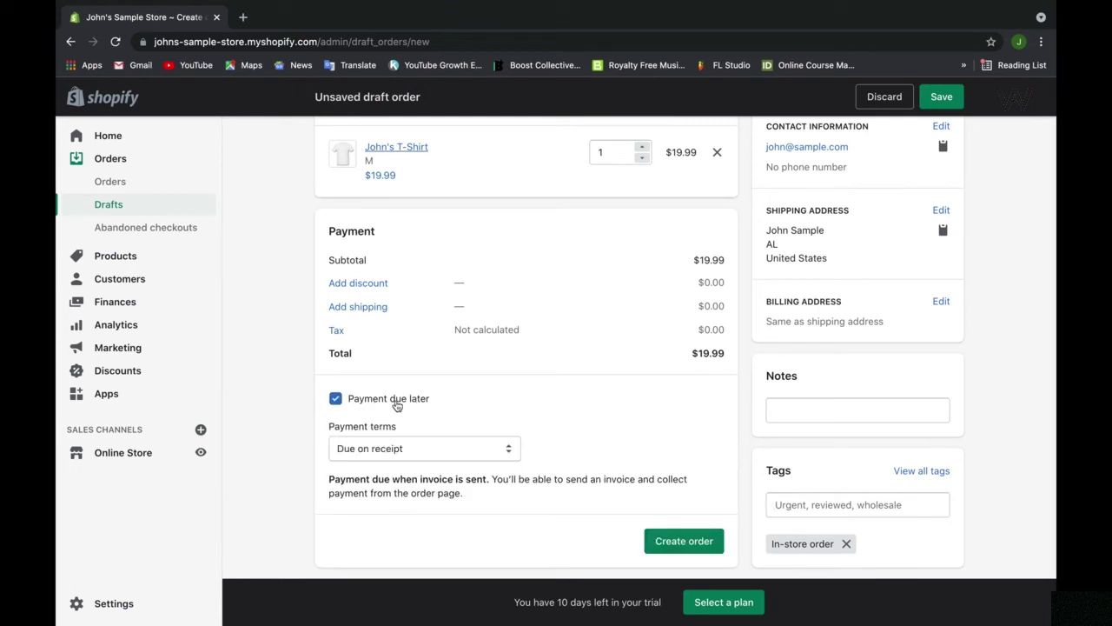
{"action": "left_click", "coordinate": [439, 449]}
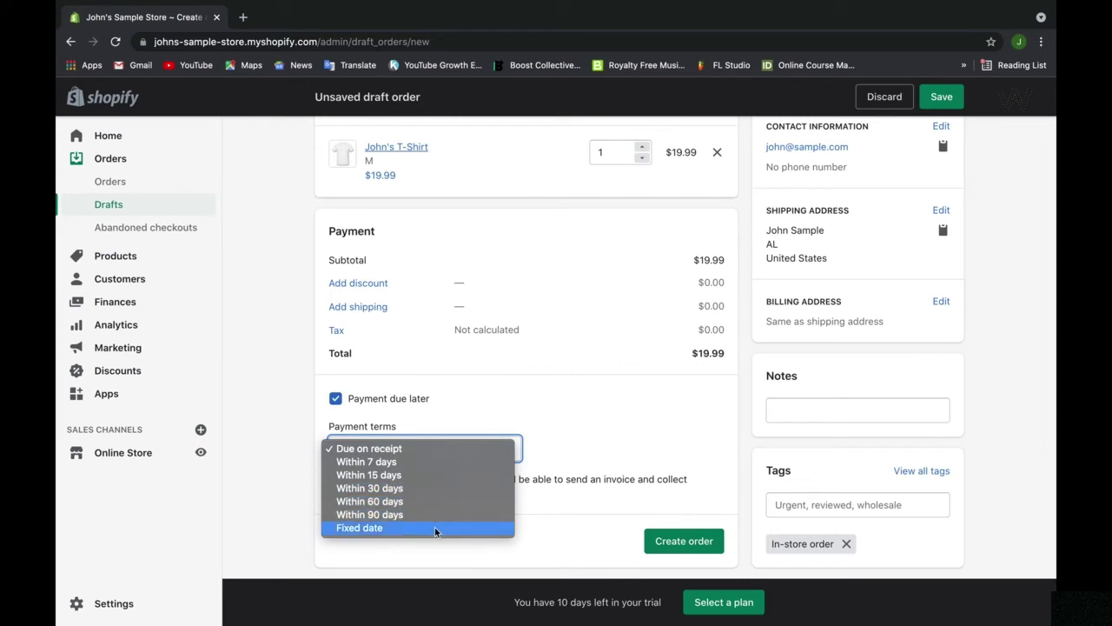
{"action": "left_click", "coordinate": [374, 449]}
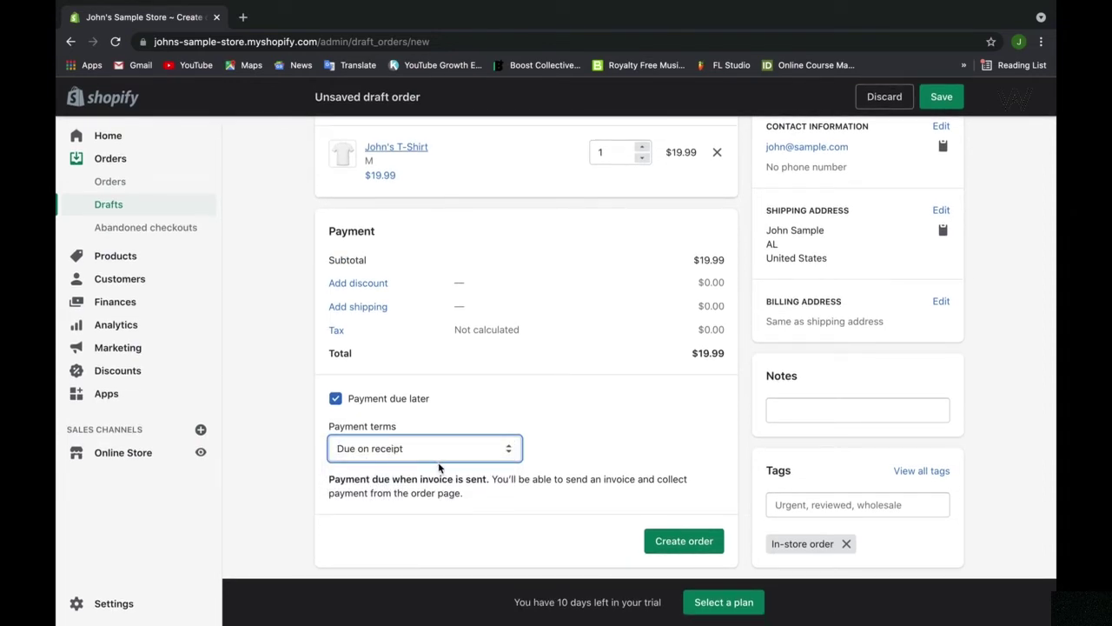
- Check the draft order's product and payment details, and try to create the order without payment
{"action": "scroll", "coordinate": [443, 434], "scroll_direction": "up", "scroll_amount": 2}
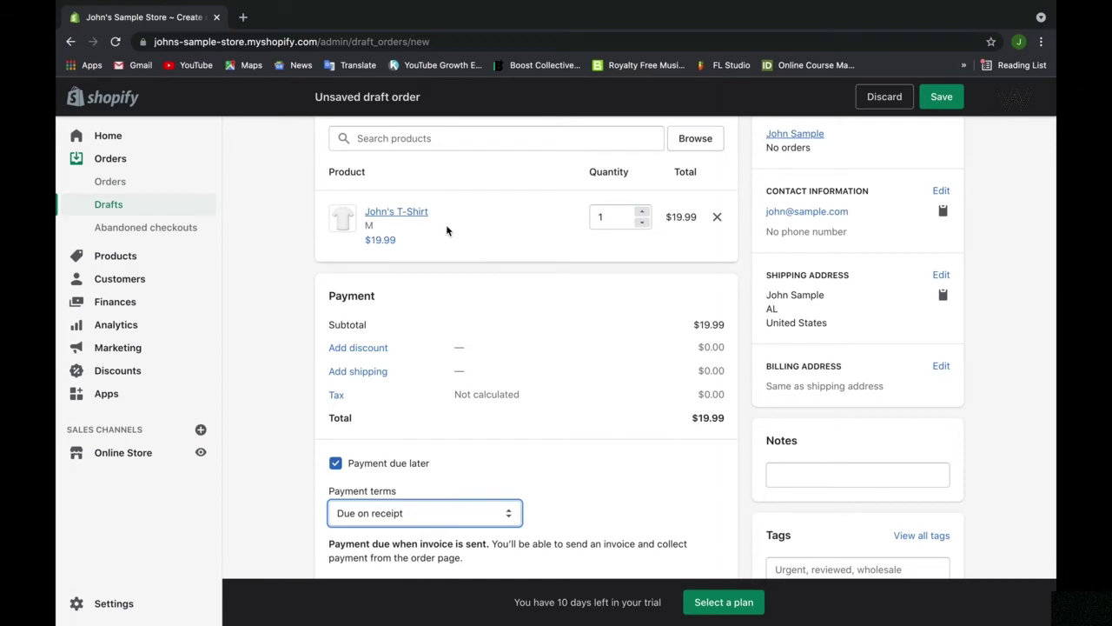
{"action": "scroll", "coordinate": [447, 228], "scroll_direction": "down", "scroll_amount": 2}
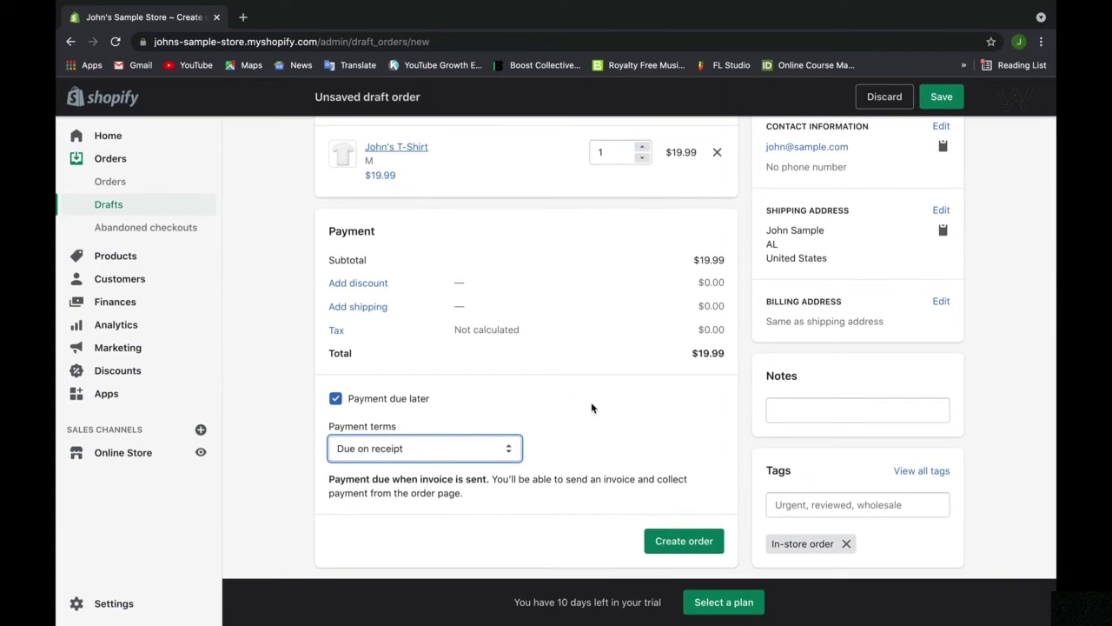
{"action": "left_click", "coordinate": [670, 542]}
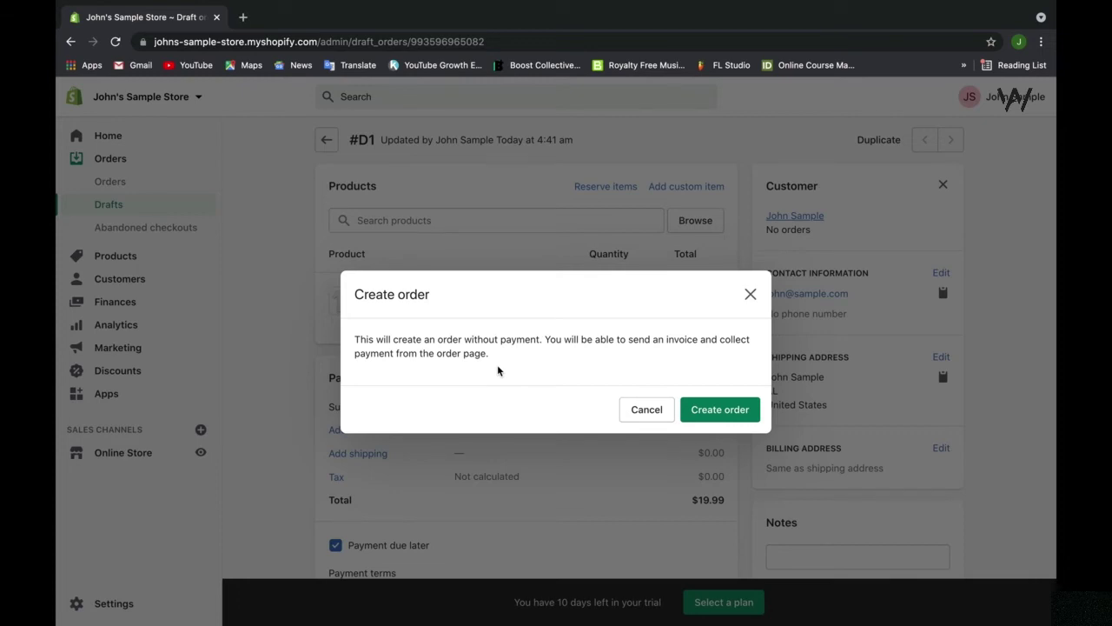
{"action": "left_click", "coordinate": [755, 407]}
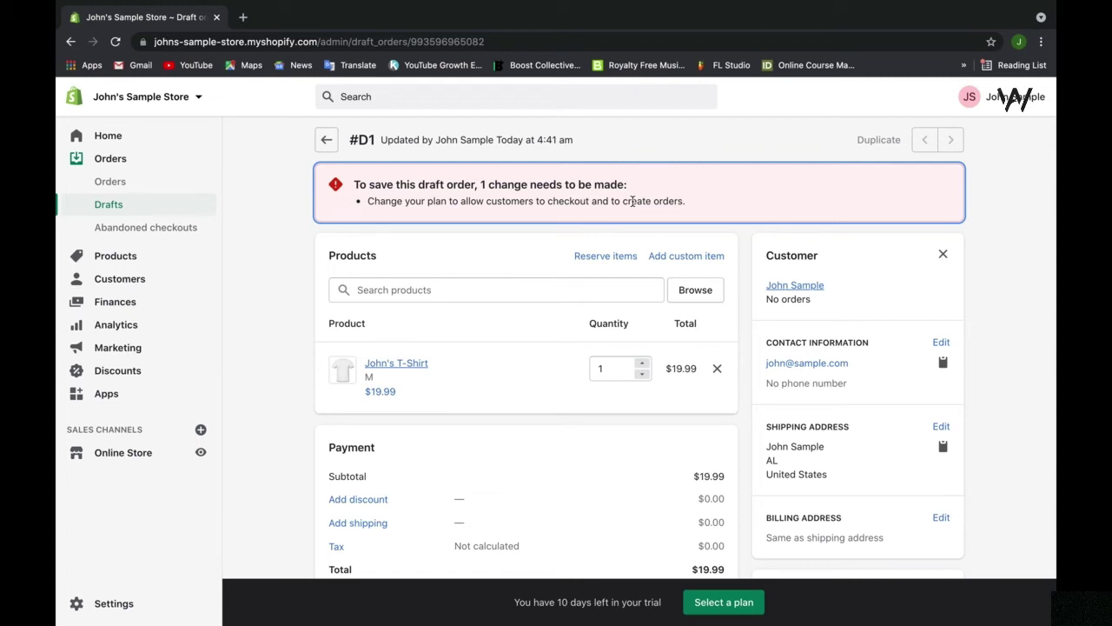
- Review the saved draft order from its payment section to its timeline, and return to the drafts list
{"action": "scroll", "coordinate": [632, 200], "scroll_direction": "down", "scroll_amount": 4}
{"action": "scroll", "coordinate": [591, 496], "scroll_direction": "down", "scroll_amount": 3}
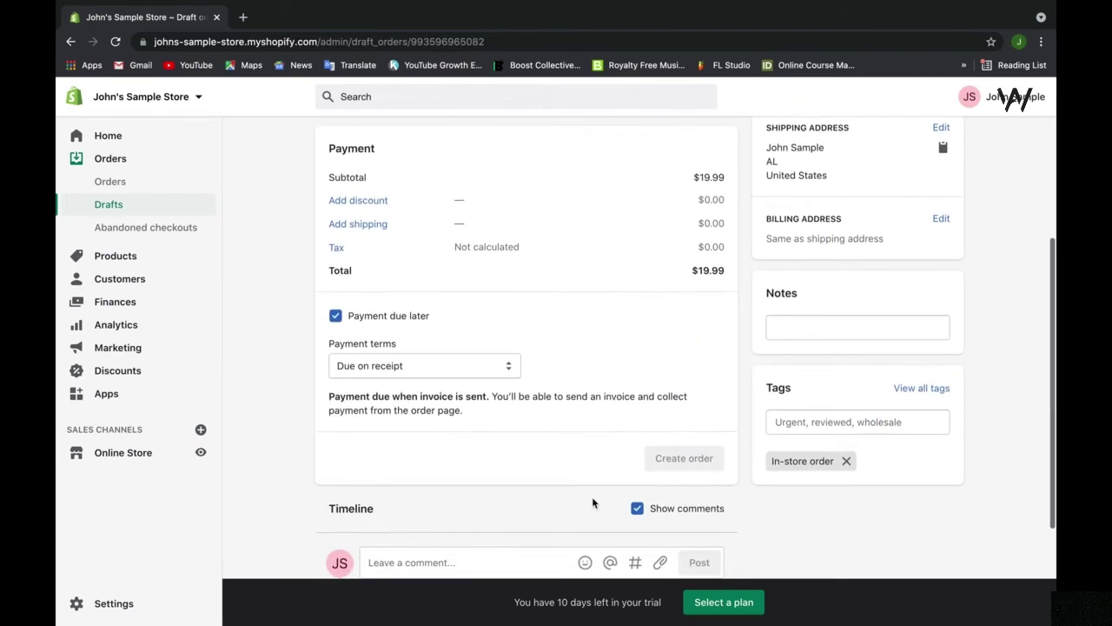
{"action": "scroll", "coordinate": [592, 503], "scroll_direction": "down", "scroll_amount": 3}
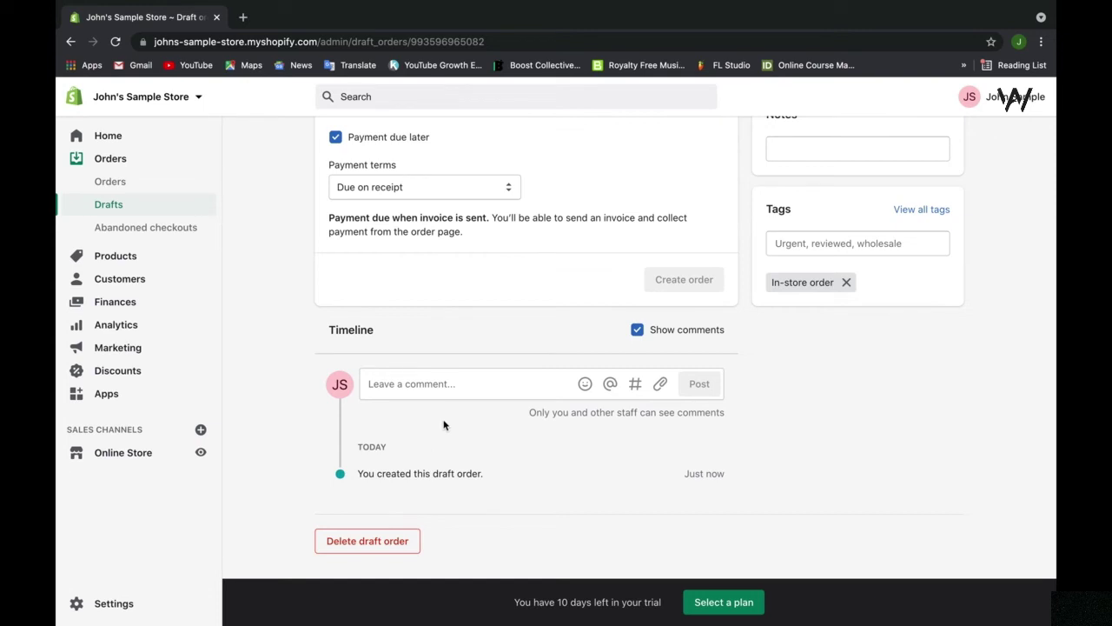
{"action": "scroll", "coordinate": [443, 424], "scroll_direction": "up", "scroll_amount": 10}
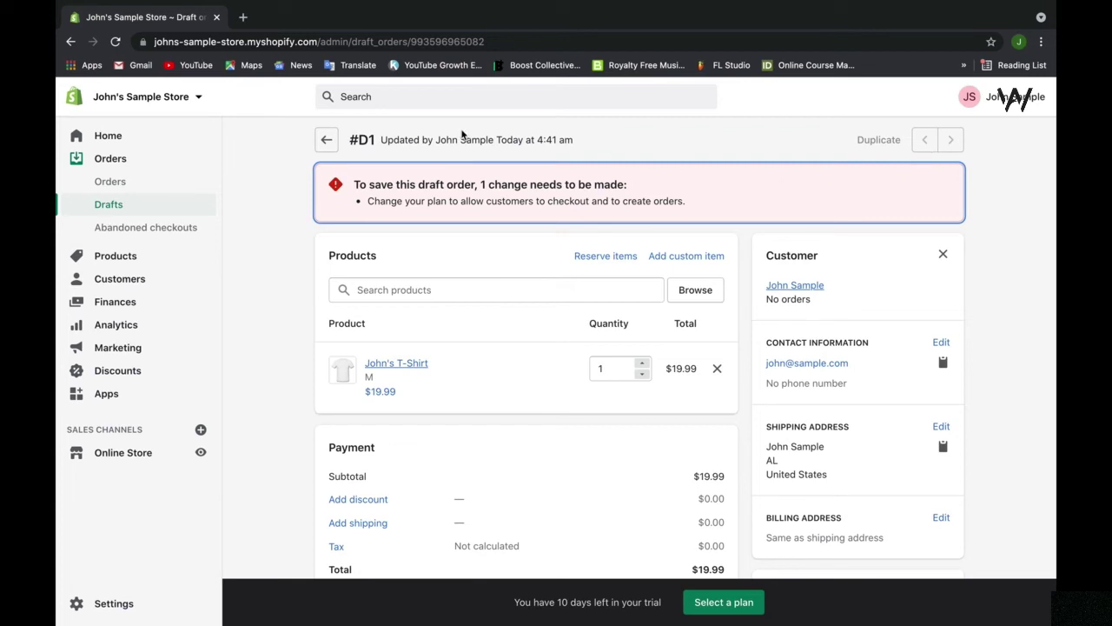
{"action": "left_click", "coordinate": [328, 140]}
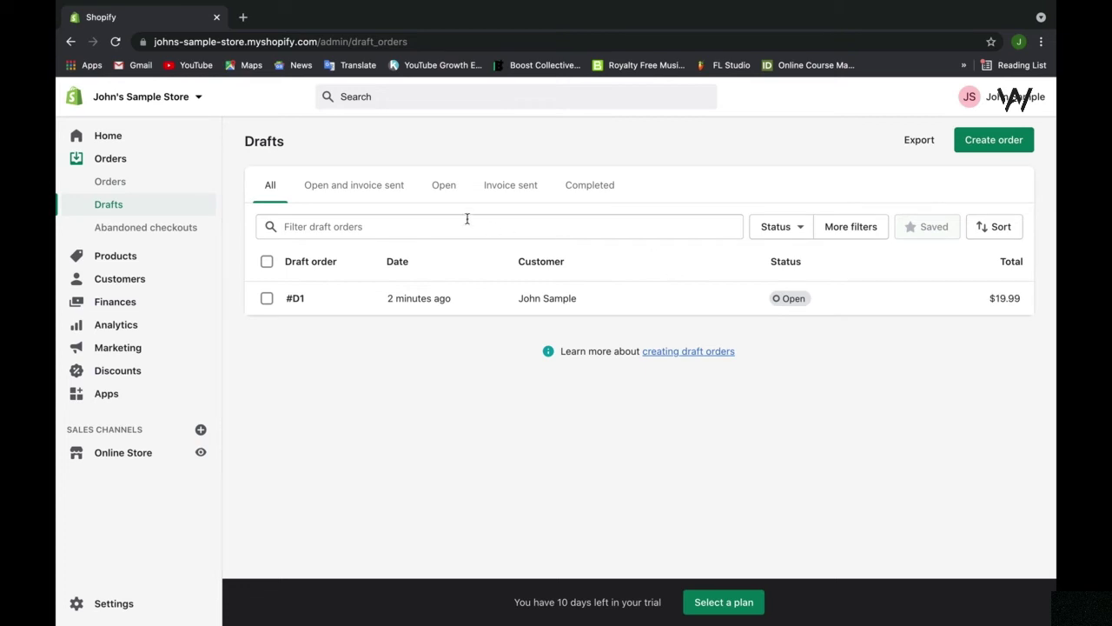
- Compare the drafts list across the All, Open, Invoice sent and Completed views, ending on Open and invoice sent
{"action": "left_click", "coordinate": [354, 197]}
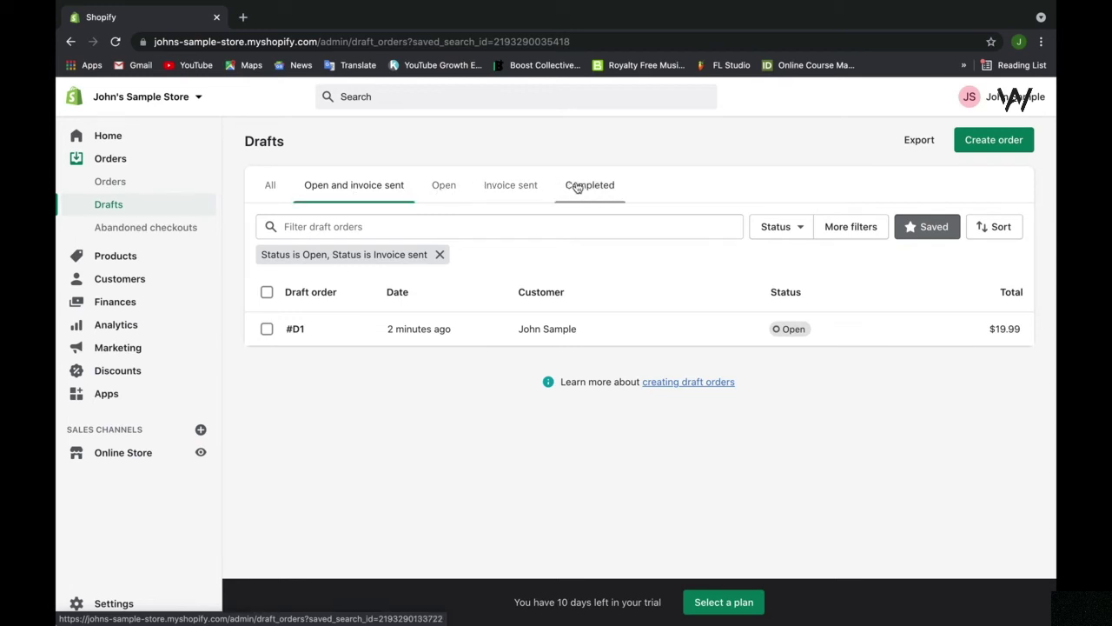
{"action": "left_click", "coordinate": [273, 185]}
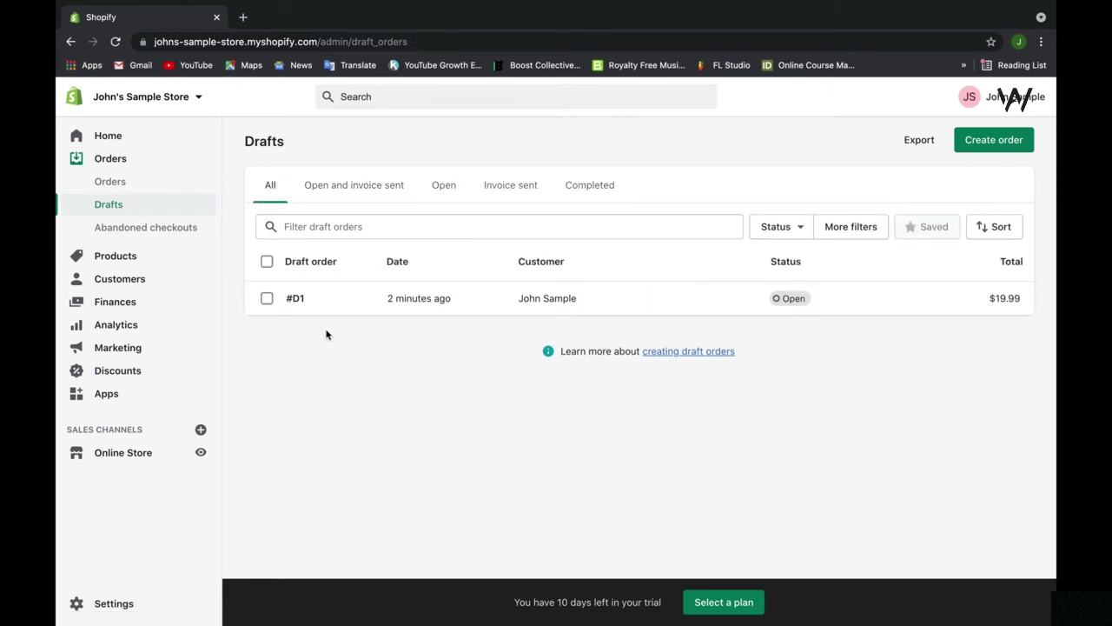
{"action": "left_click", "coordinate": [381, 205]}
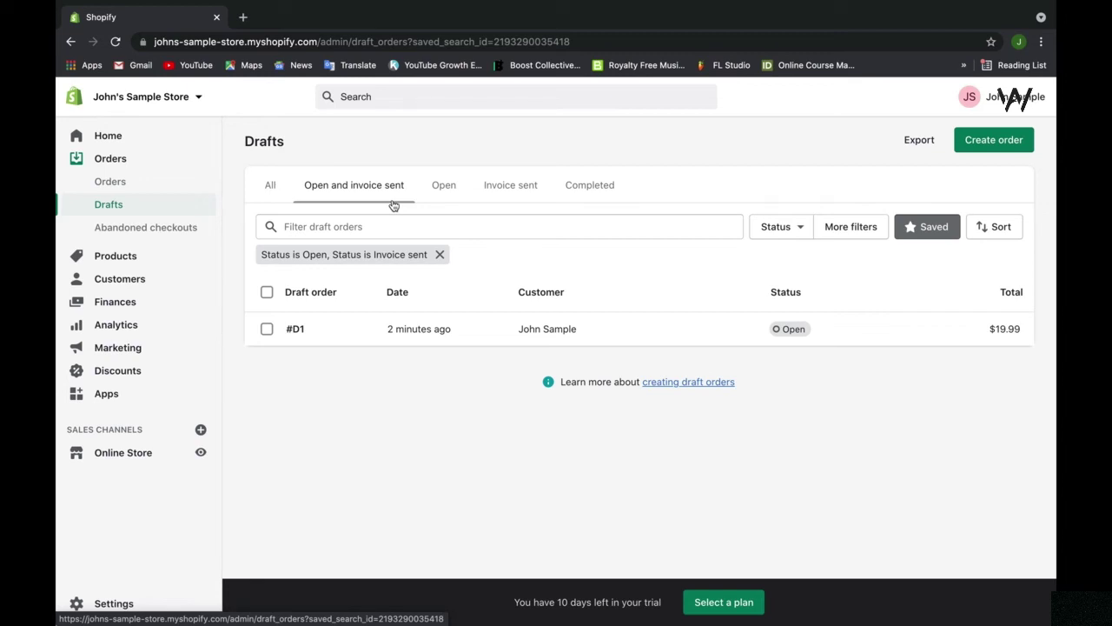
{"action": "left_click", "coordinate": [435, 200]}
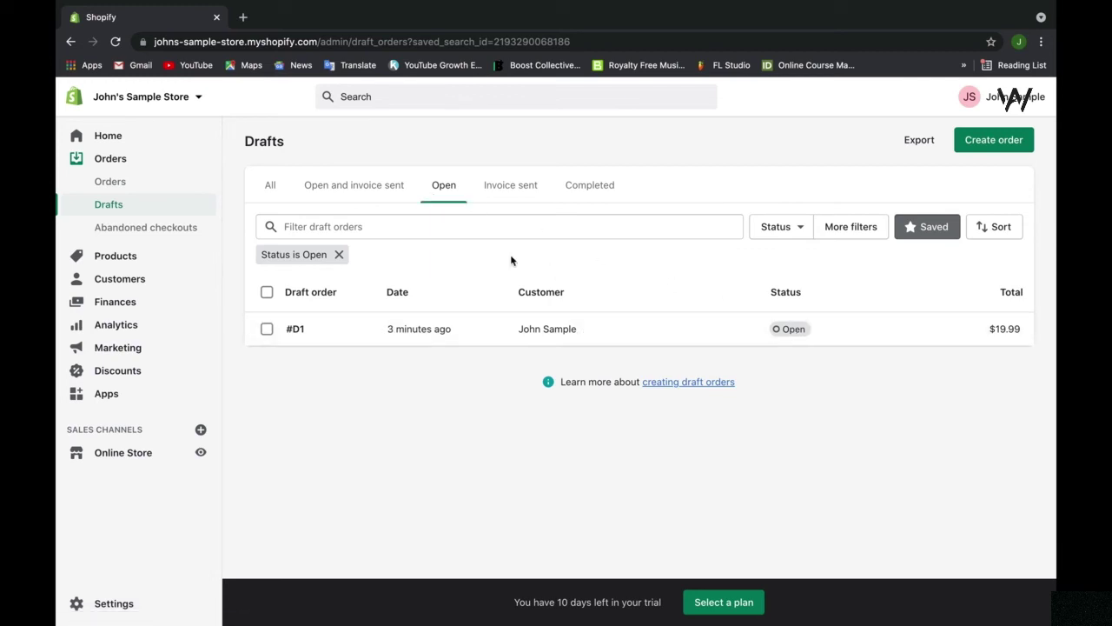
{"action": "left_click", "coordinate": [518, 193]}
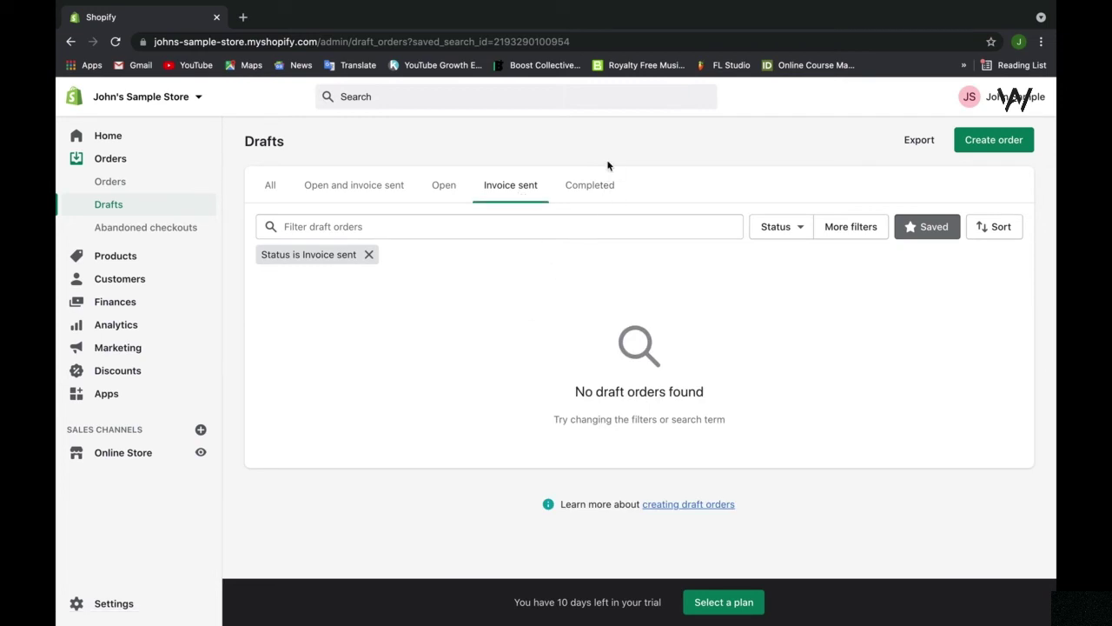
{"action": "left_click", "coordinate": [594, 186]}
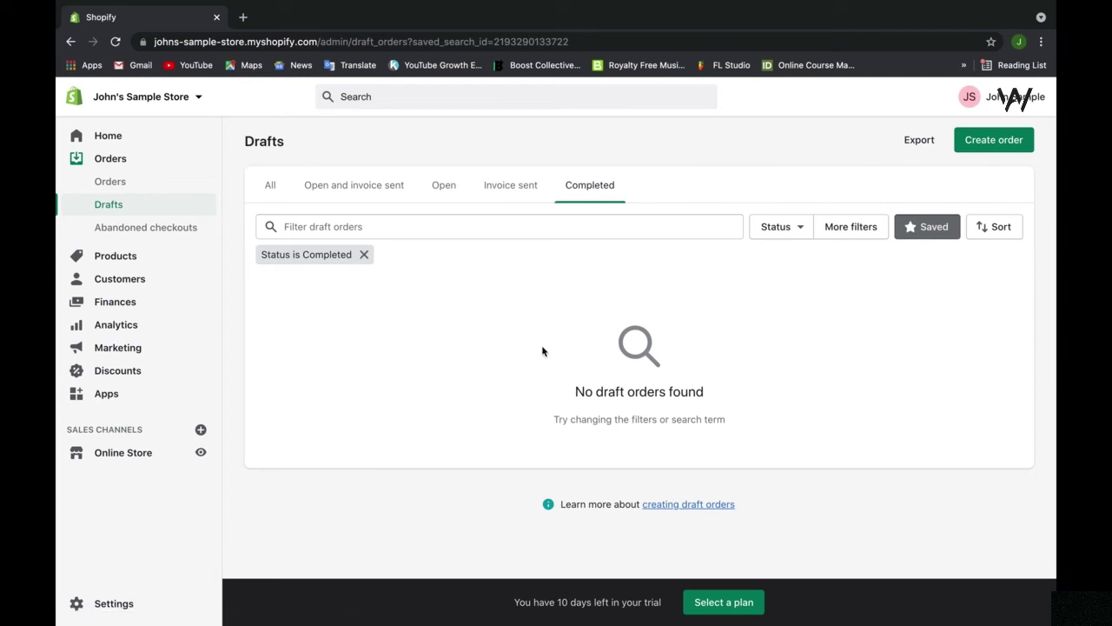
{"action": "left_click", "coordinate": [406, 201]}
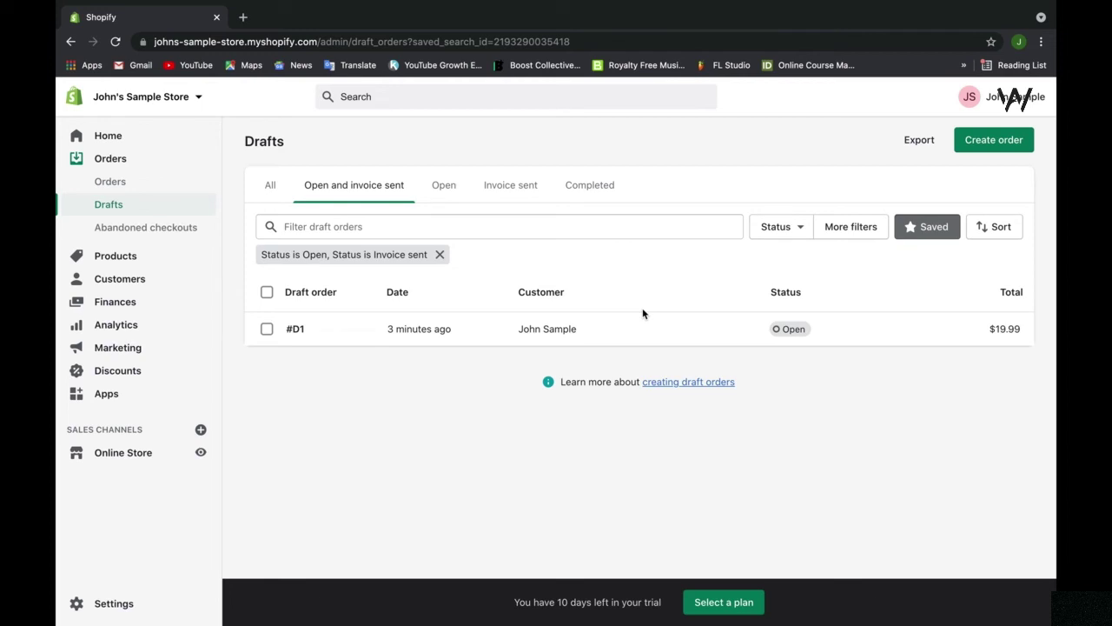
- Examine the draft order search and the filters for status, update date, creation date and customer without choosing any
{"action": "left_click", "coordinate": [660, 237]}
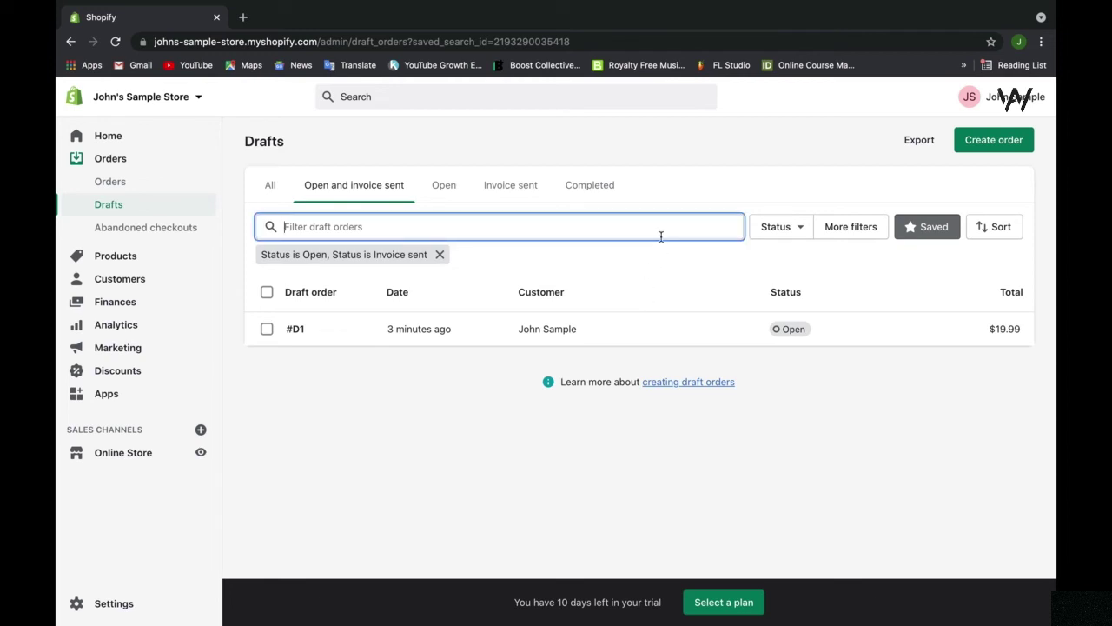
{"action": "left_click", "coordinate": [801, 228]}
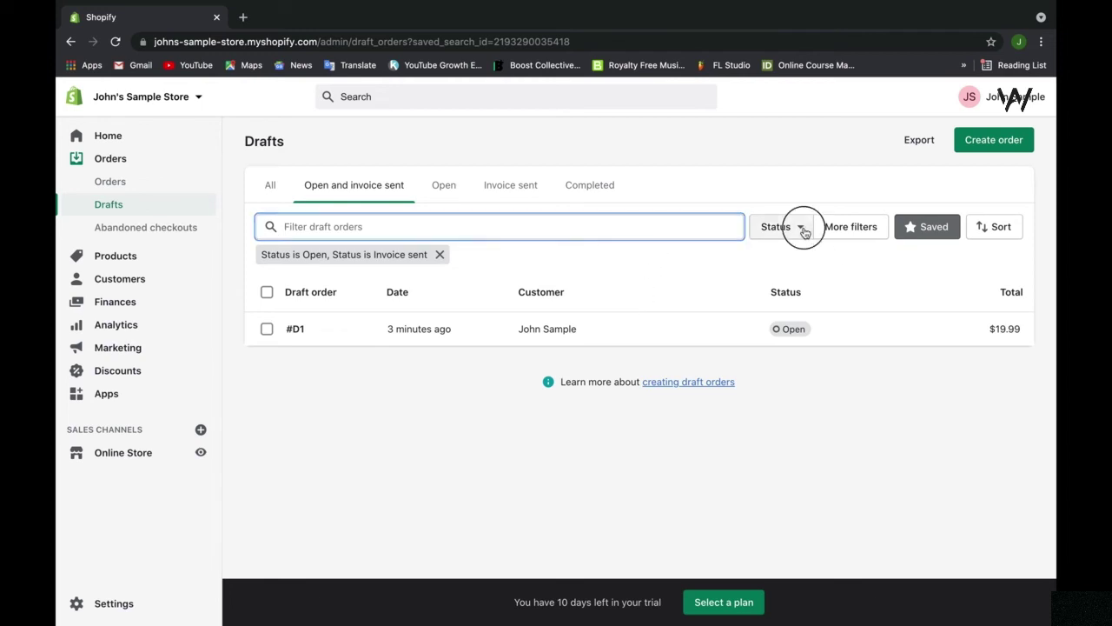
{"action": "left_click", "coordinate": [860, 231]}
{"action": "left_click", "coordinate": [874, 198]}
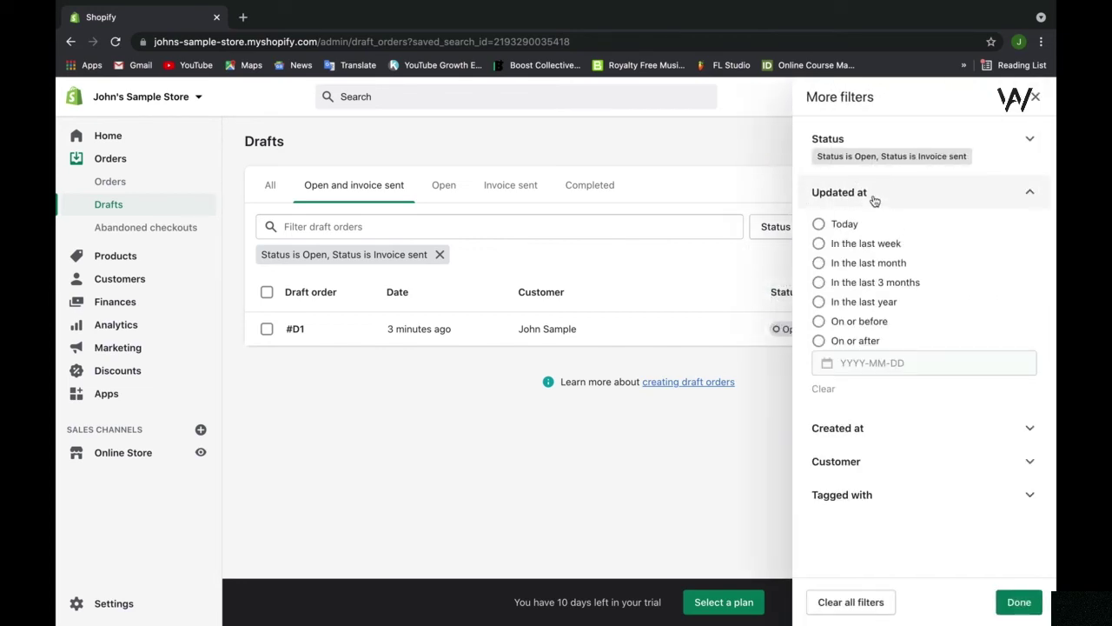
{"action": "left_click", "coordinate": [900, 424]}
{"action": "scroll", "coordinate": [896, 434], "scroll_direction": "down", "scroll_amount": 3}
{"action": "left_click", "coordinate": [888, 522]}
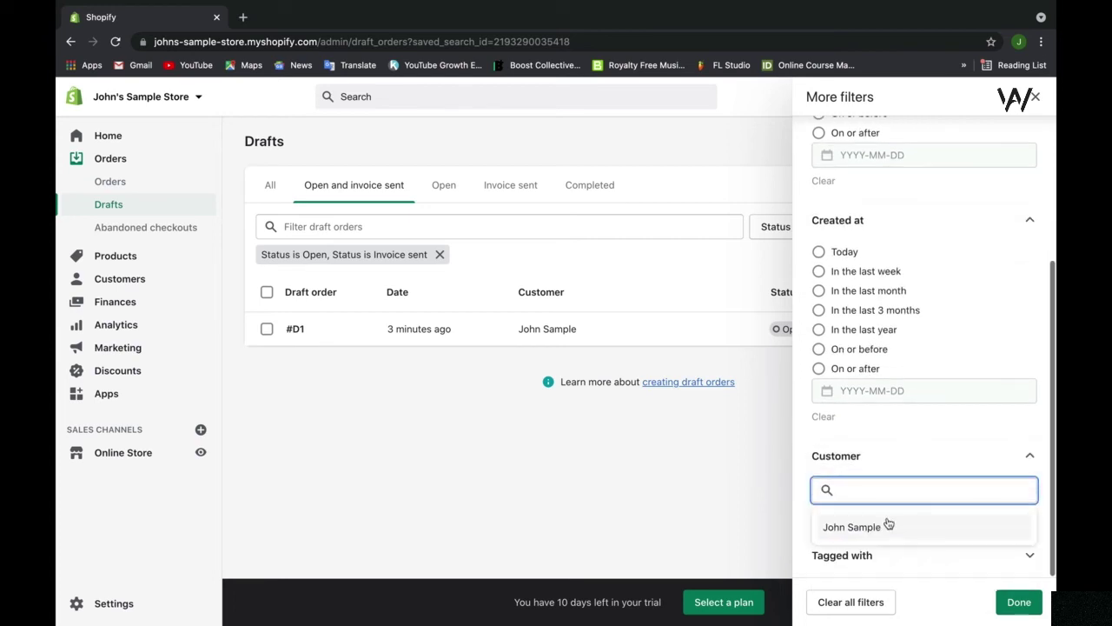
{"action": "left_click", "coordinate": [892, 466]}
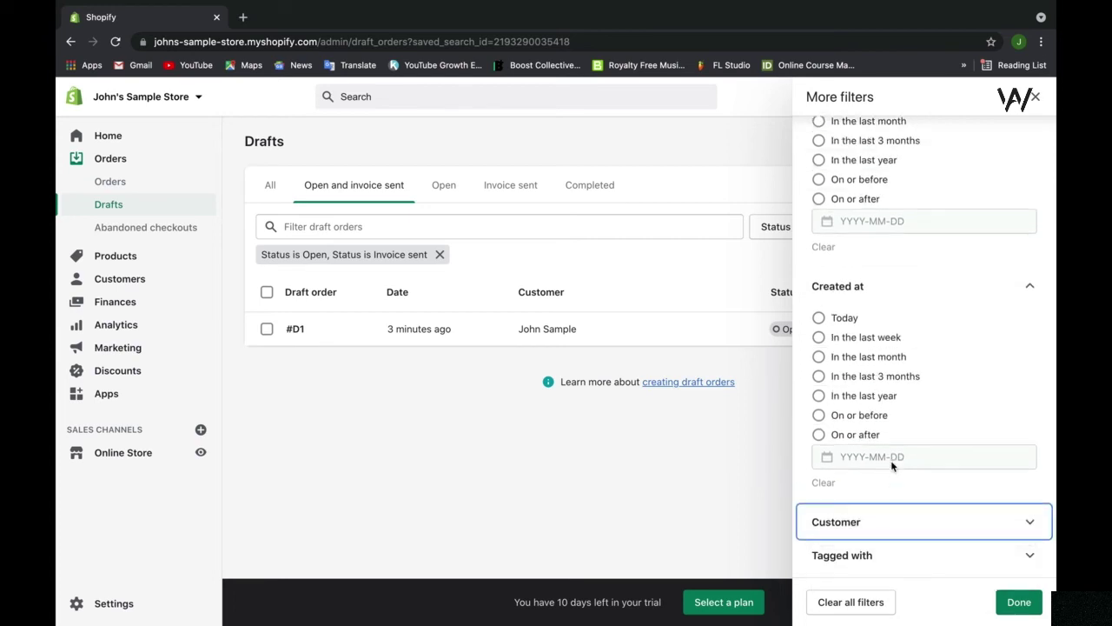
- Enter "in-store" as a tag filter for the draft orders and close the filters without applying it
{"action": "left_click", "coordinate": [916, 555]}
{"action": "left_click", "coordinate": [922, 525]}
{"action": "type", "text": "in"}
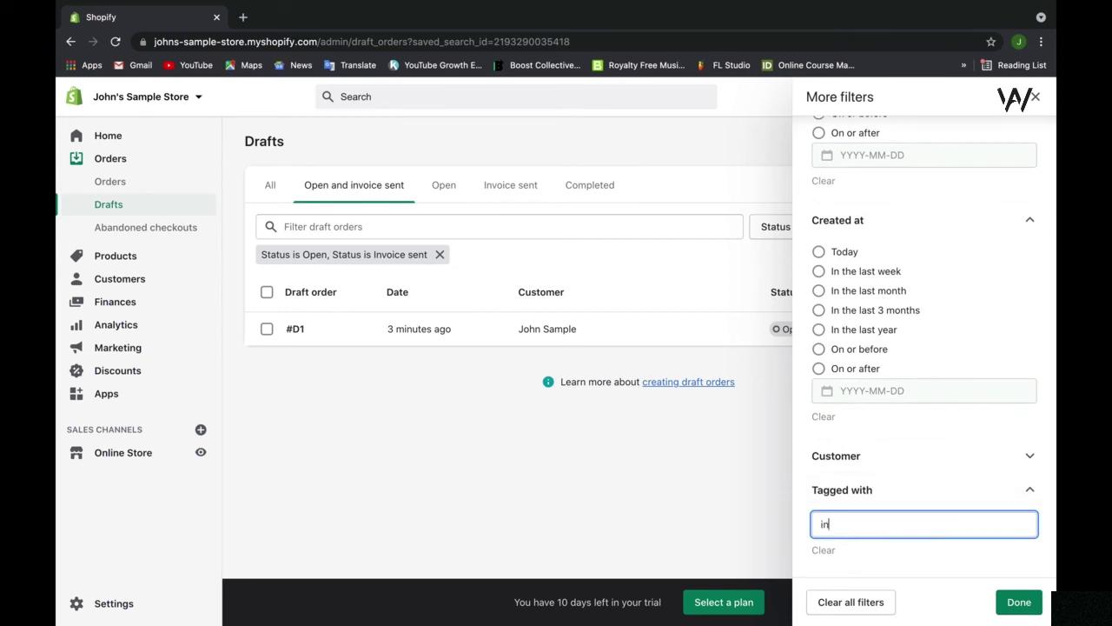
{"action": "type", "text": "-store"}
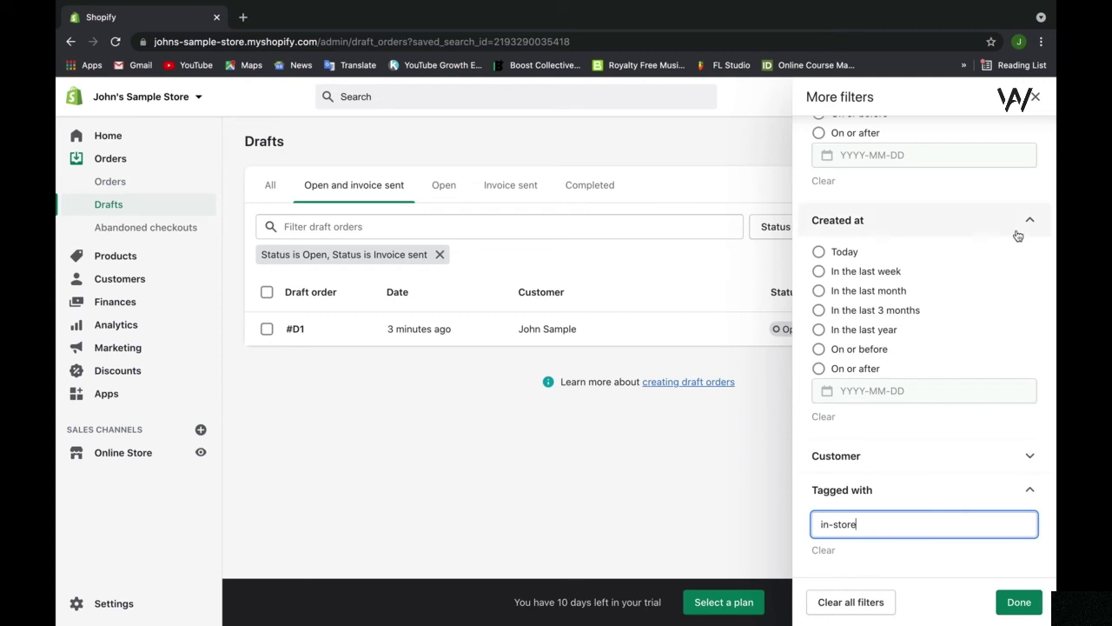
{"action": "left_click", "coordinate": [1036, 99]}
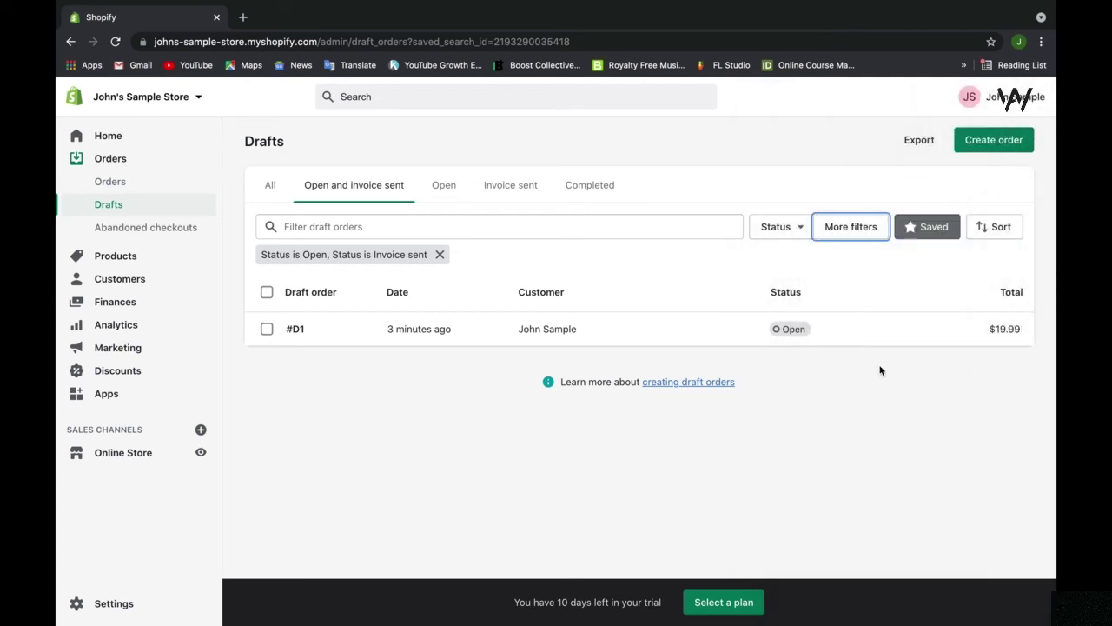
- Review the saved filter option and the available sort orders for drafts, leaving the sorting by newest date
{"action": "left_click", "coordinate": [884, 390]}
{"action": "left_click", "coordinate": [921, 231]}
{"action": "left_click", "coordinate": [921, 234]}
{"action": "left_click", "coordinate": [997, 236]}
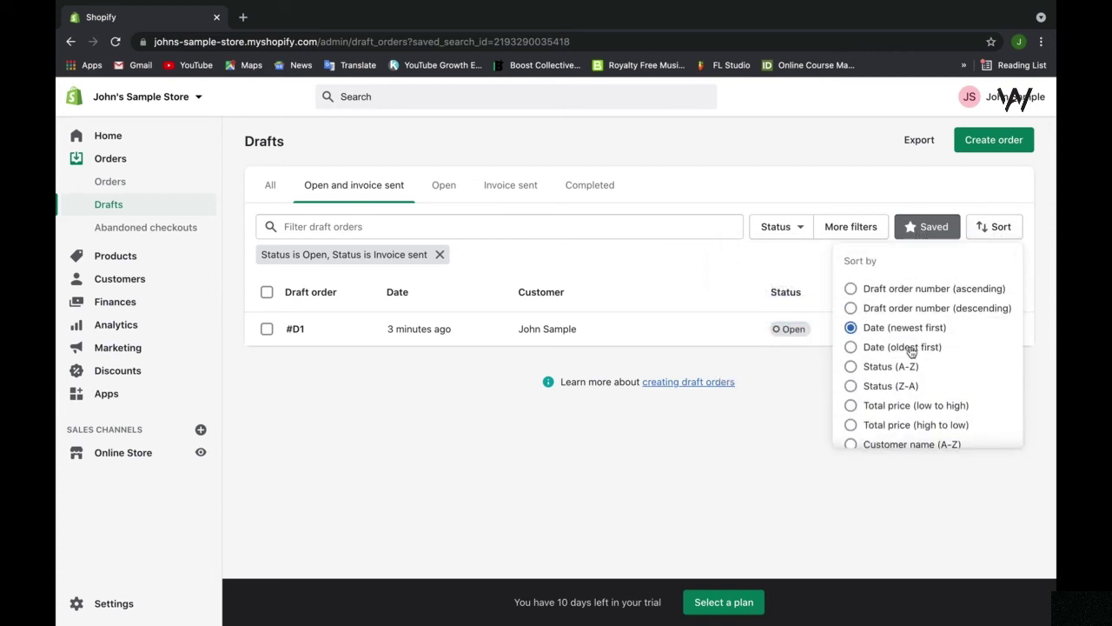
{"action": "scroll", "coordinate": [911, 351], "scroll_direction": "down", "scroll_amount": 1}
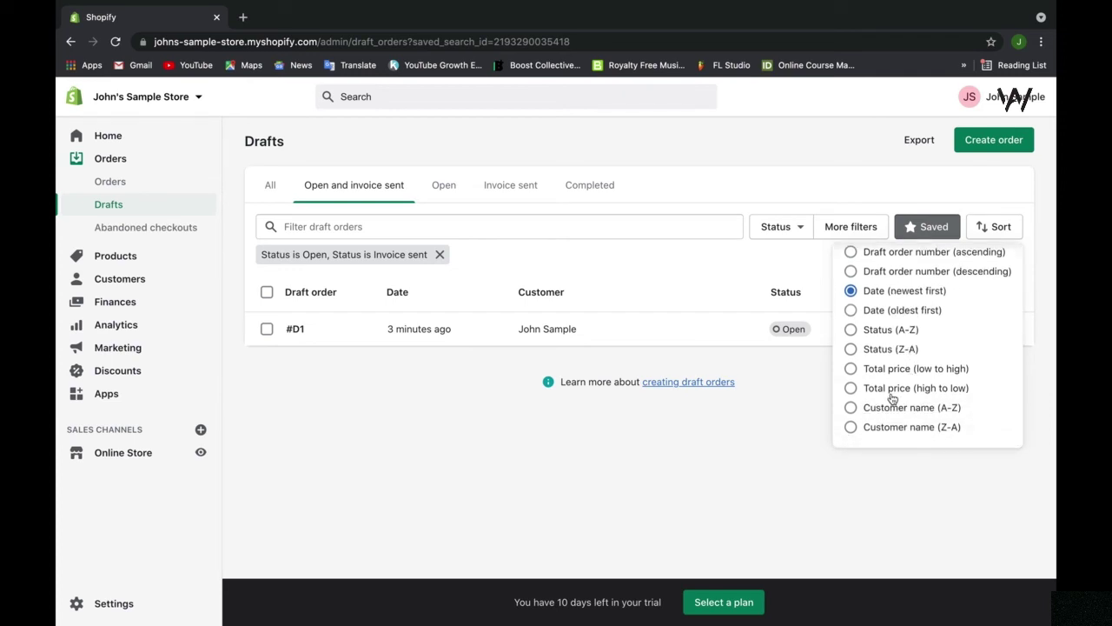
{"action": "left_click", "coordinate": [800, 470]}
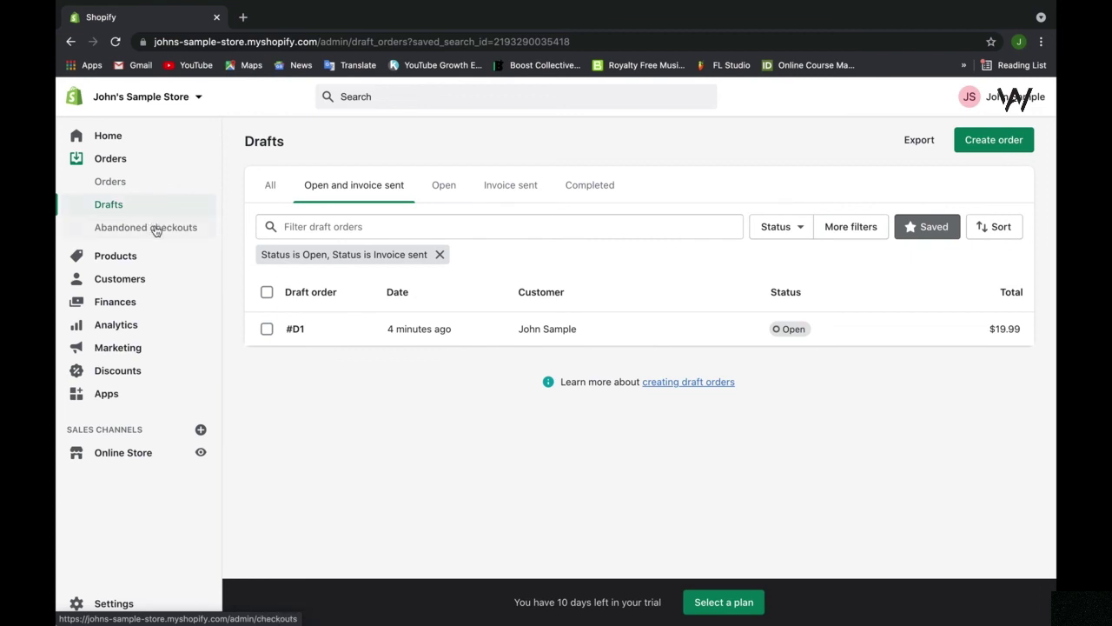
- Open the Abandoned checkouts page in the Orders section
{"action": "left_click", "coordinate": [156, 229]}
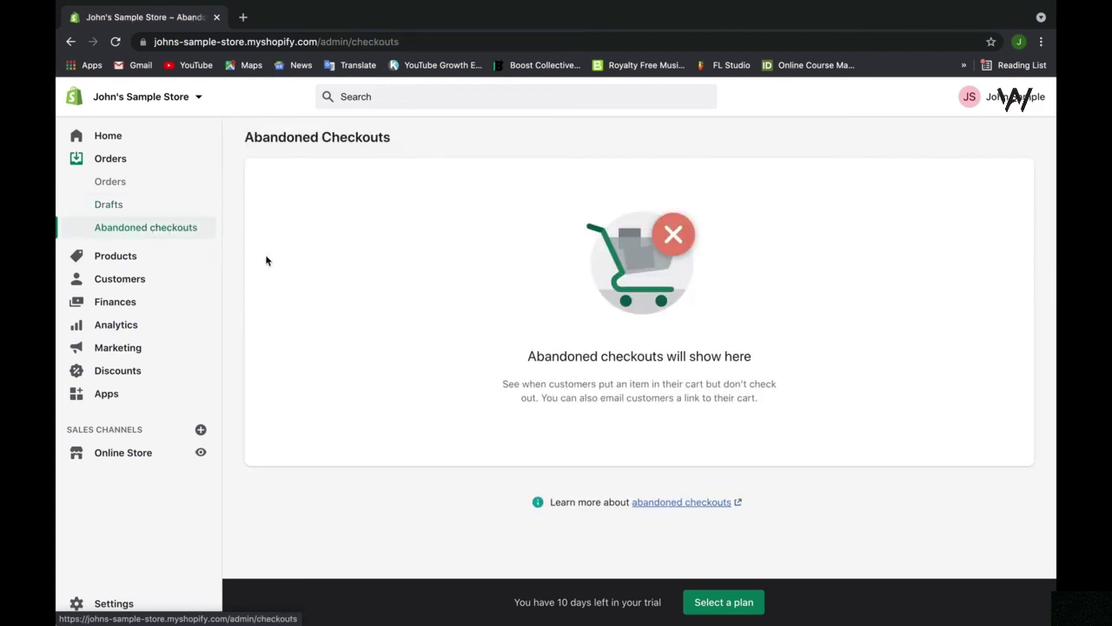